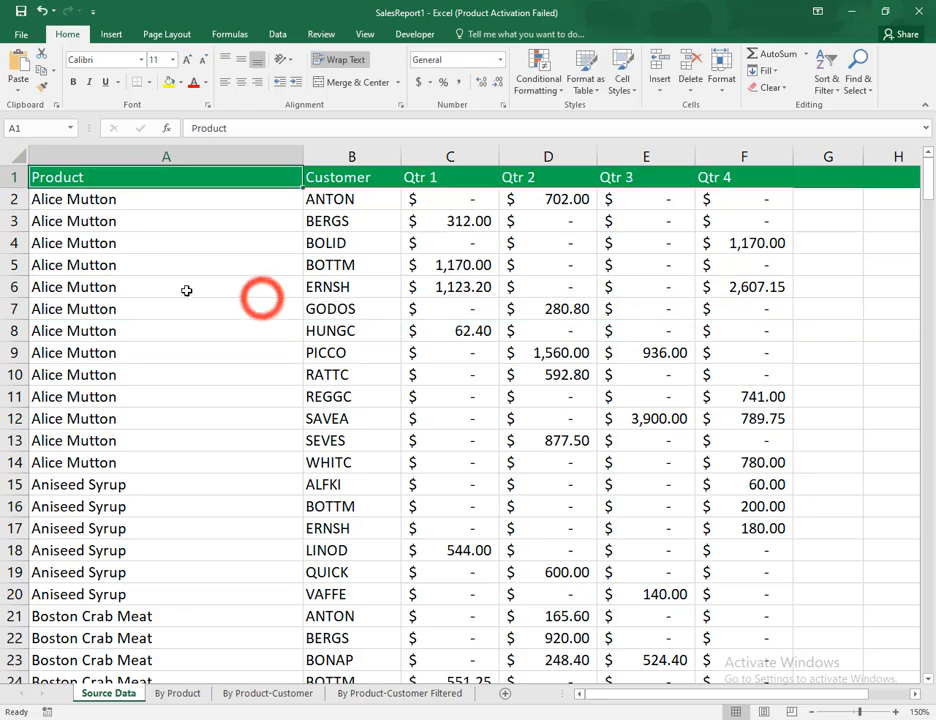
Examine how the active-row highlighting on the Source Data sheet responds by selecting cells in various rows, columns B and C, and row 12.
click(203, 333)
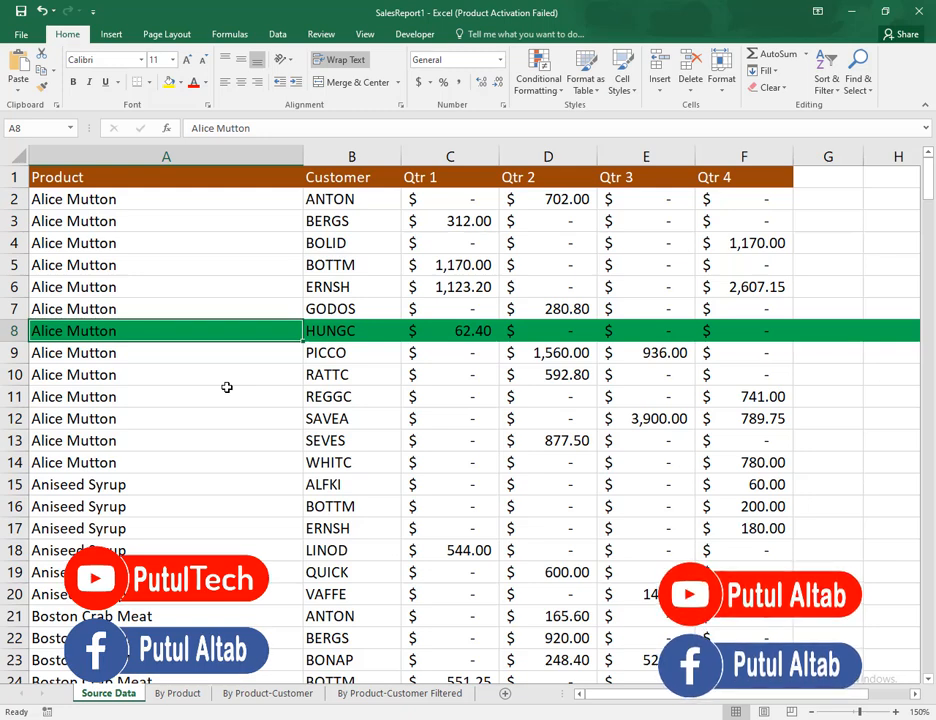
click(161, 462)
click(278, 548)
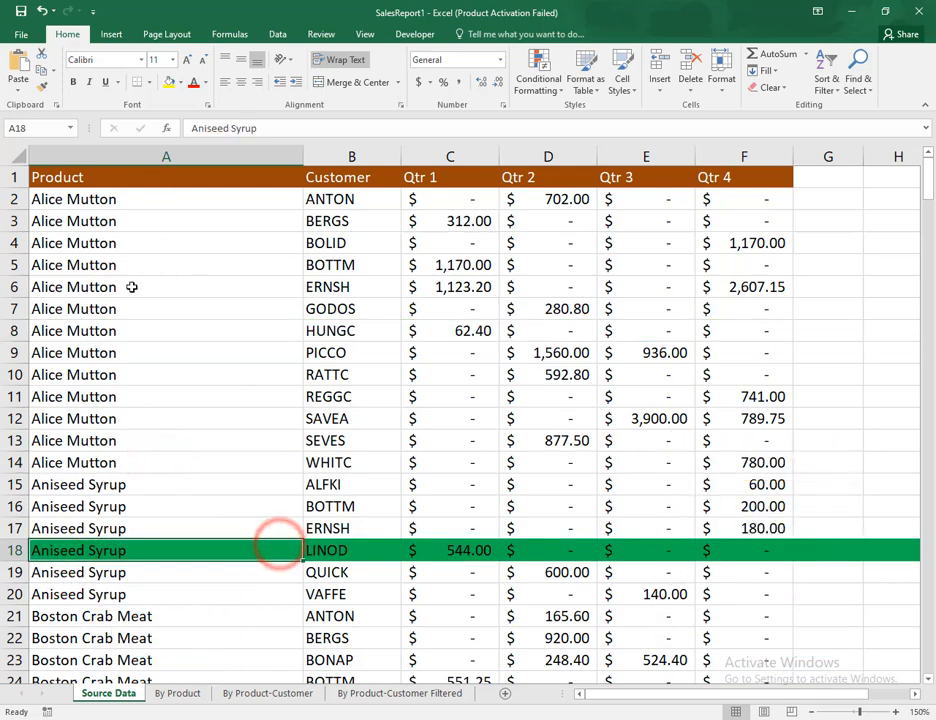
click(132, 287)
click(131, 336)
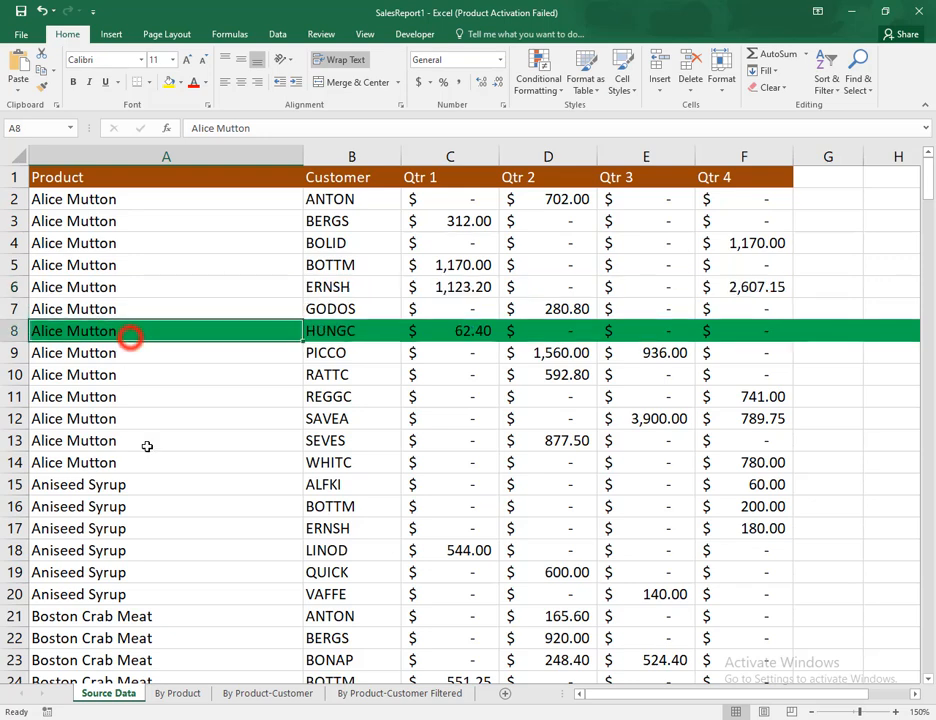
click(147, 448)
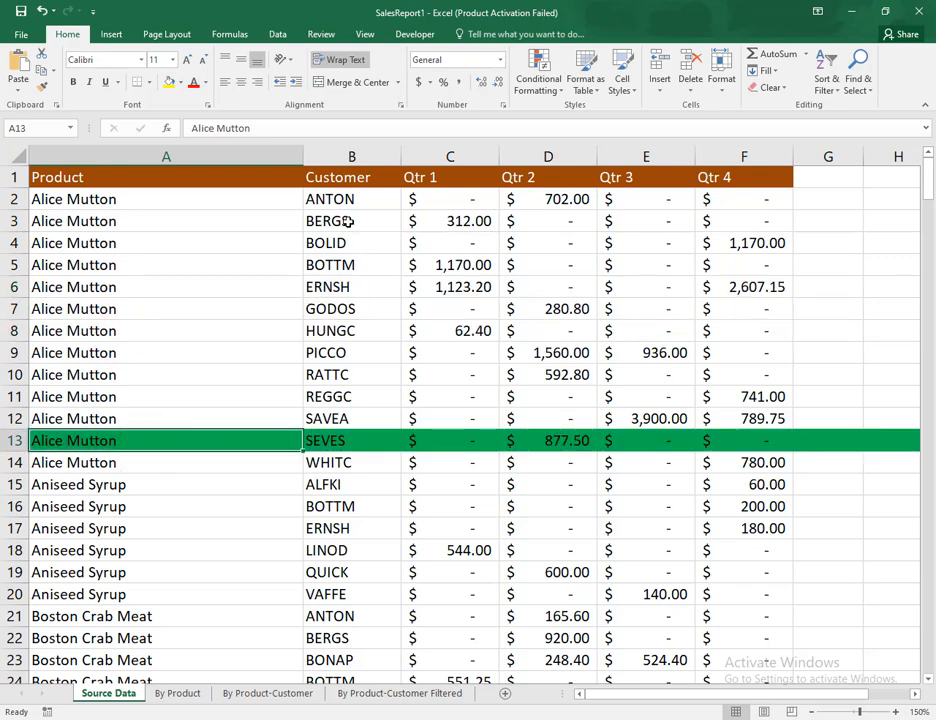
click(355, 157)
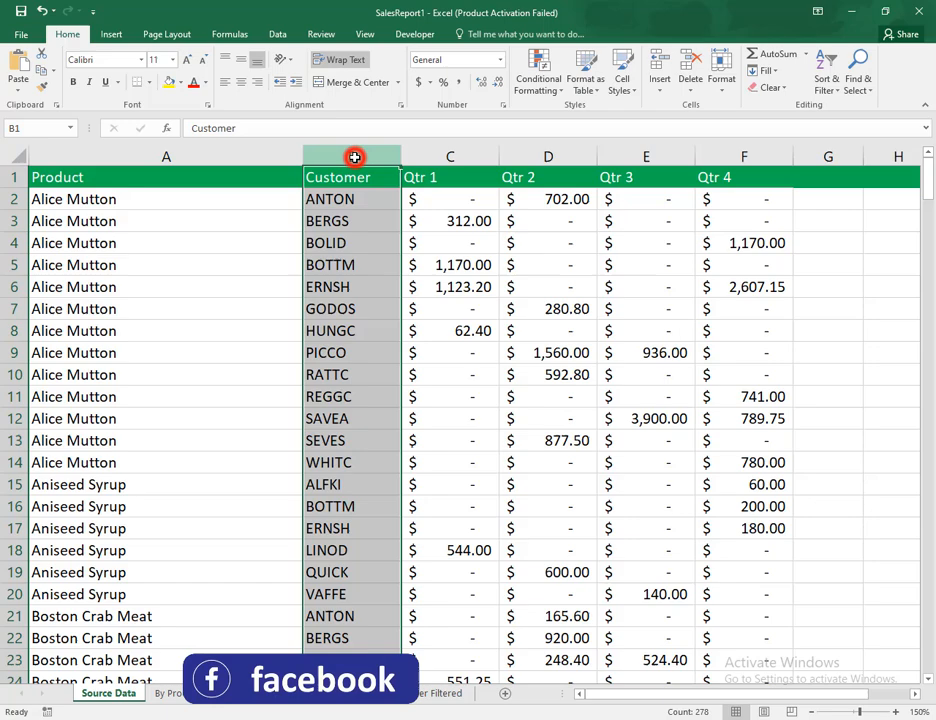
click(468, 157)
click(15, 419)
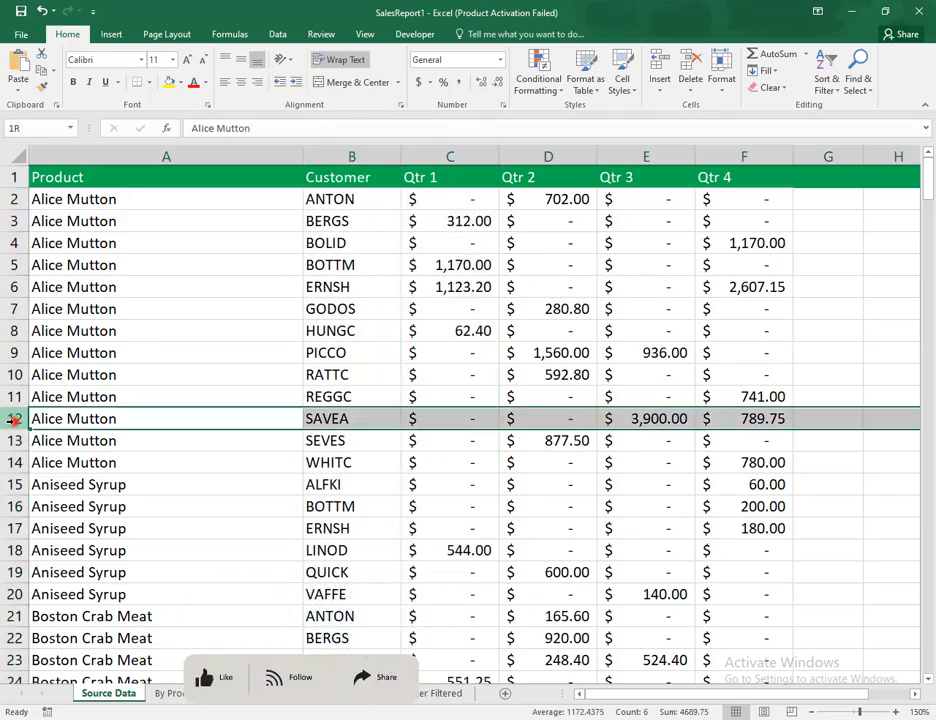
click(252, 511)
click(310, 372)
click(190, 326)
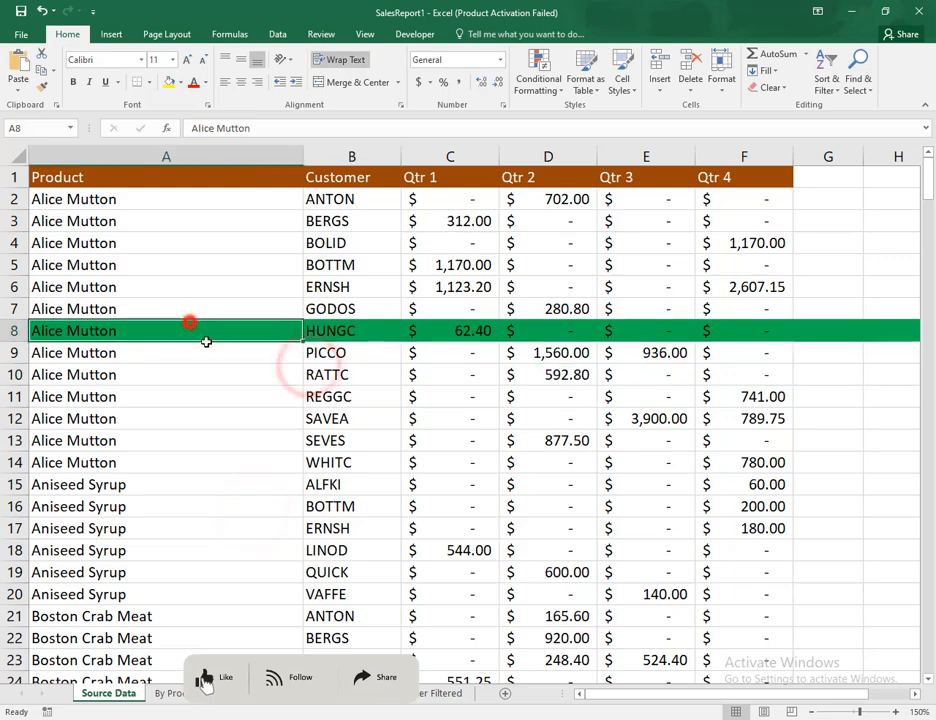
click(338, 464)
click(280, 351)
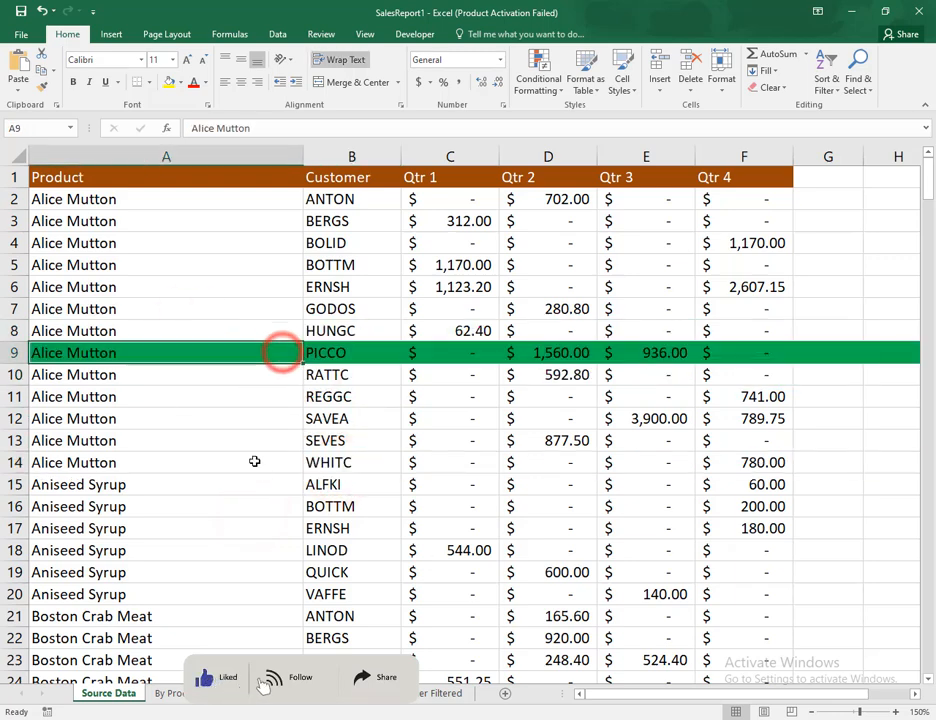
click(257, 464)
click(192, 375)
click(203, 288)
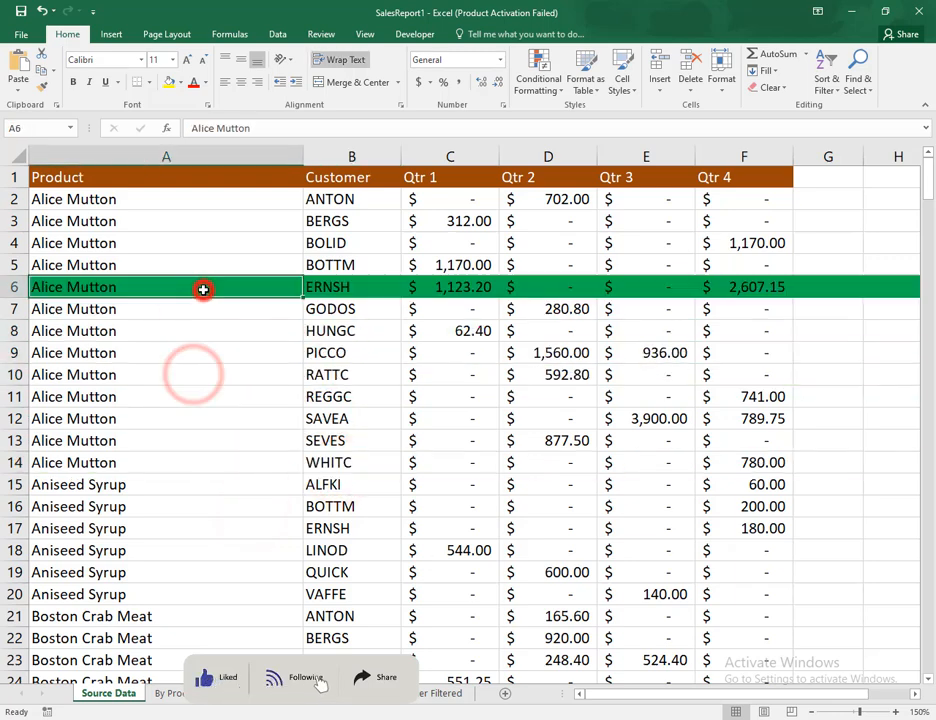
click(233, 443)
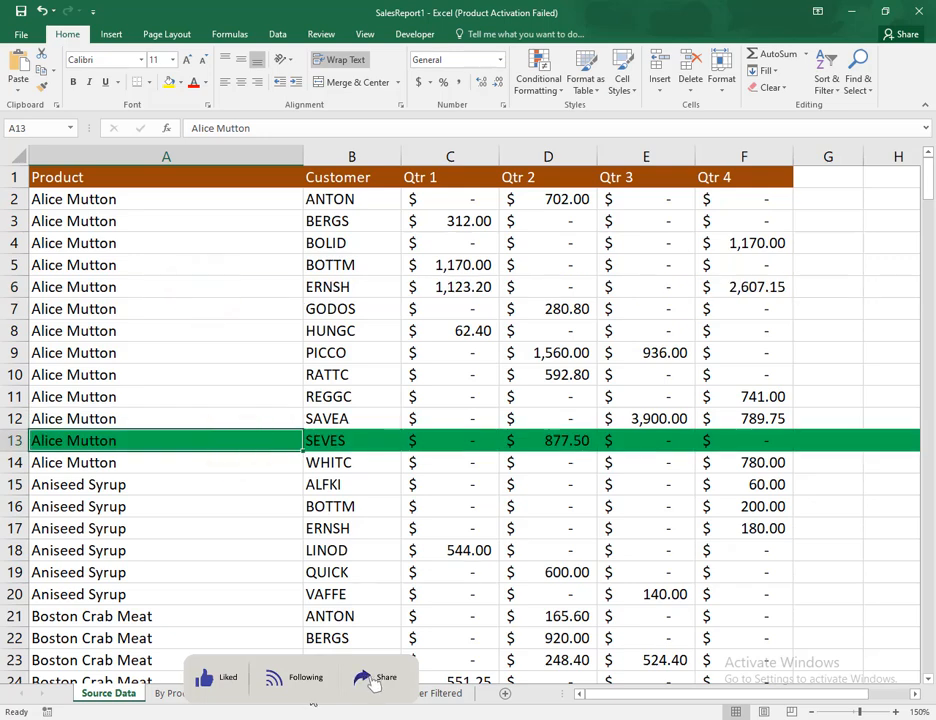
click(171, 352)
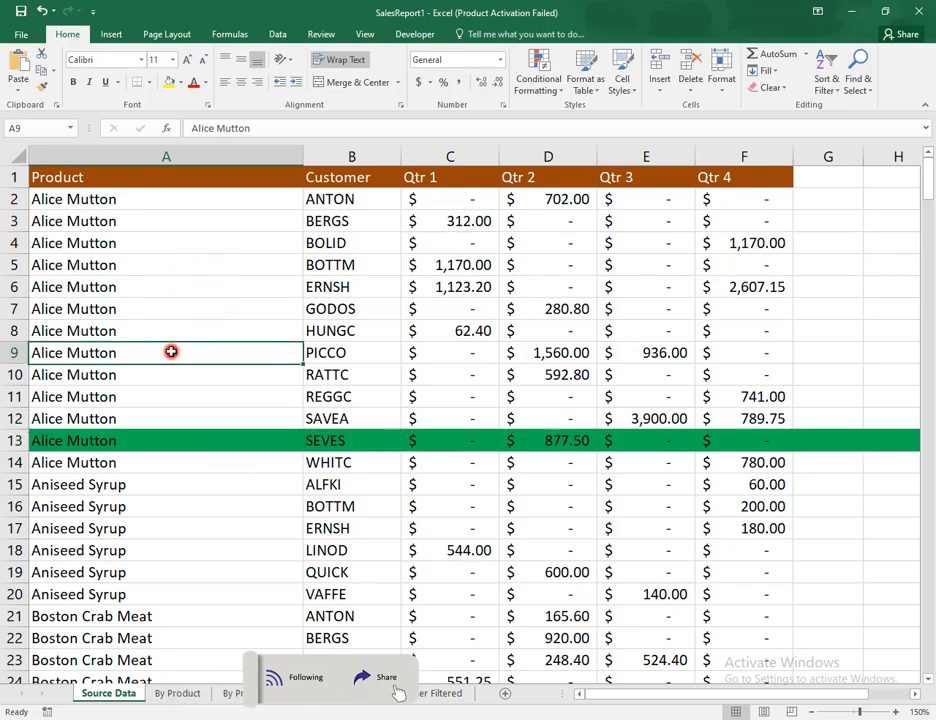
click(230, 493)
click(205, 578)
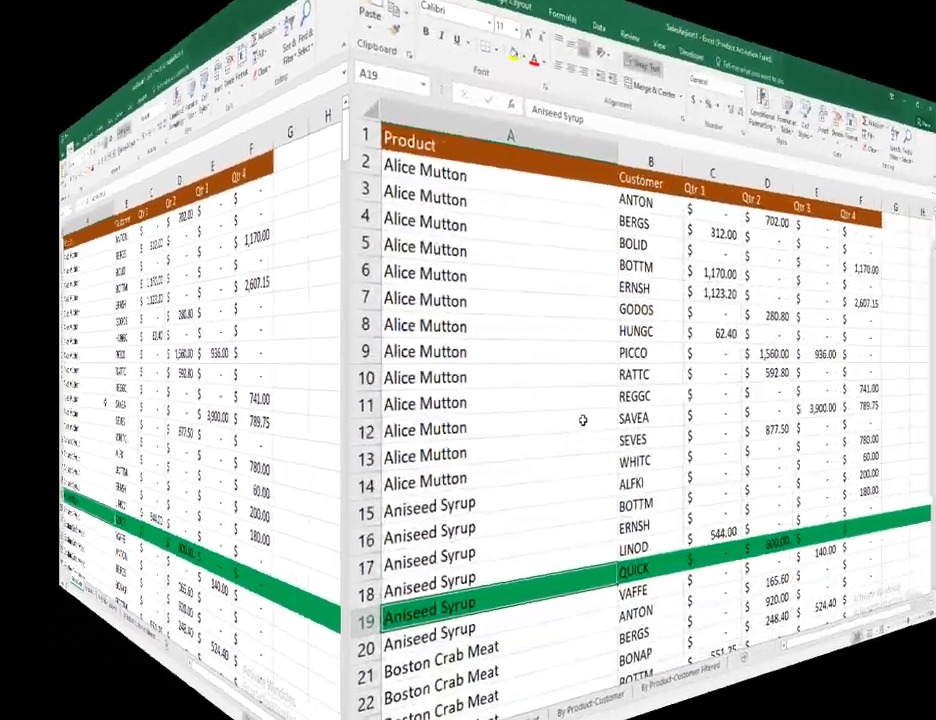
click(180, 413)
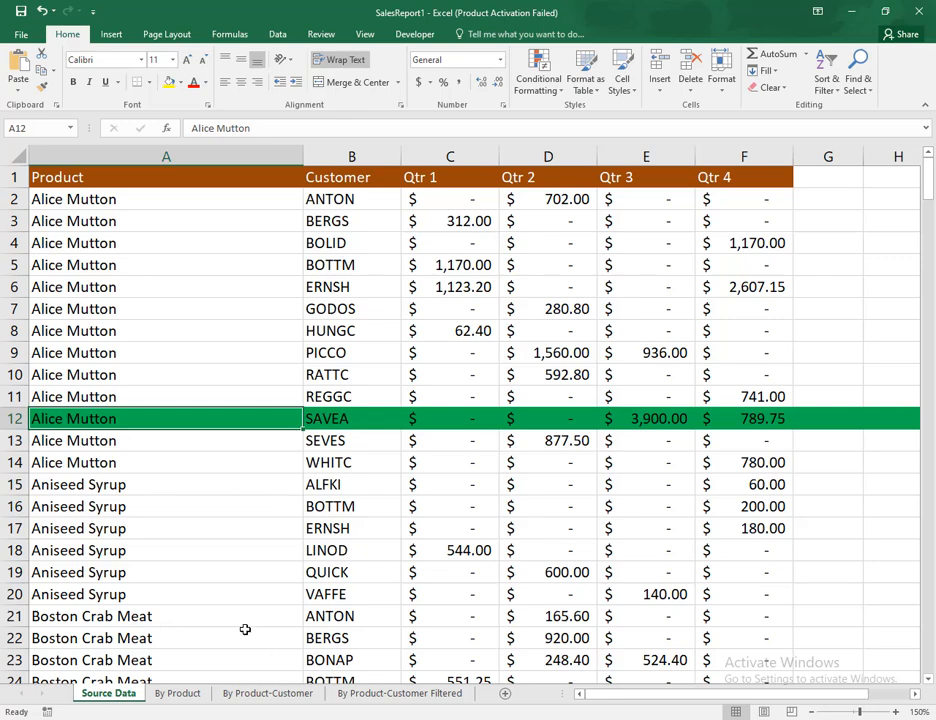
Look through the By Product-Customer Filtered, By Product-Customer and By Product pivot sheets, ending on the filtered one.
click(358, 695)
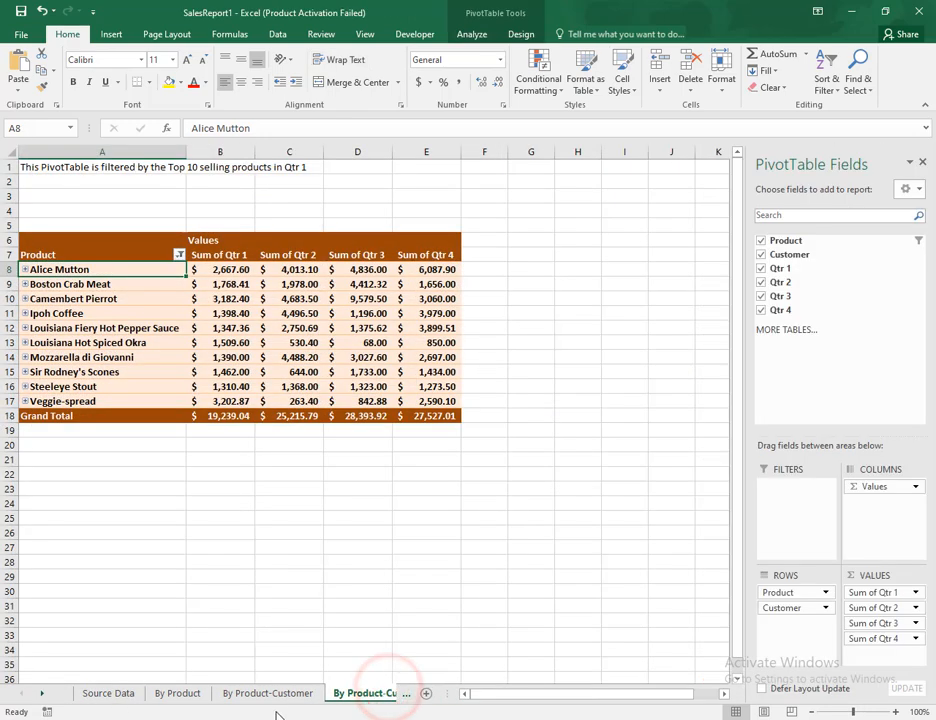
click(276, 701)
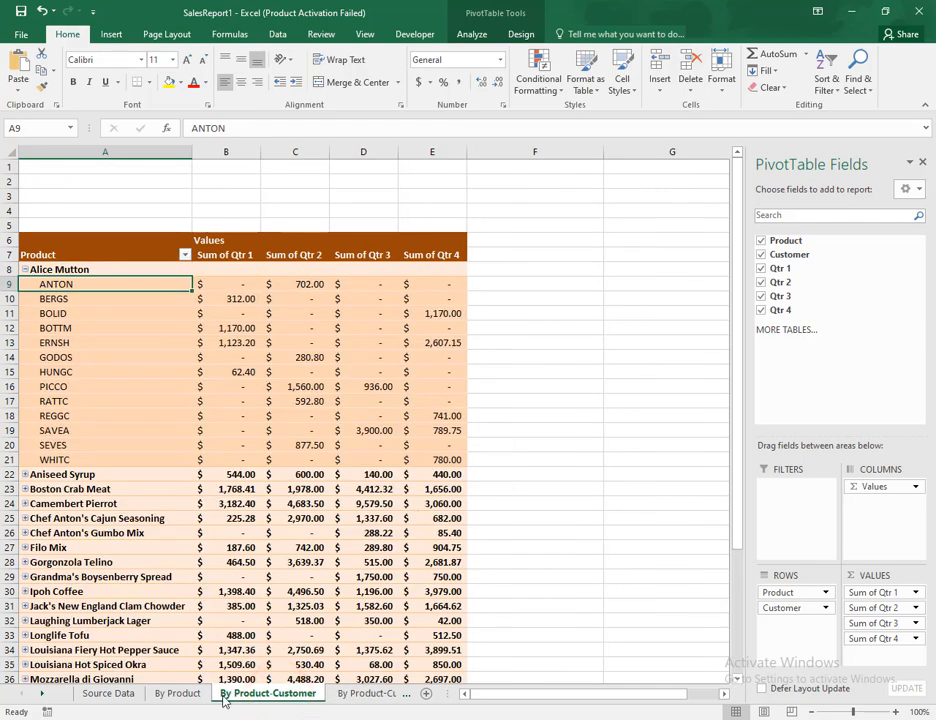
click(180, 696)
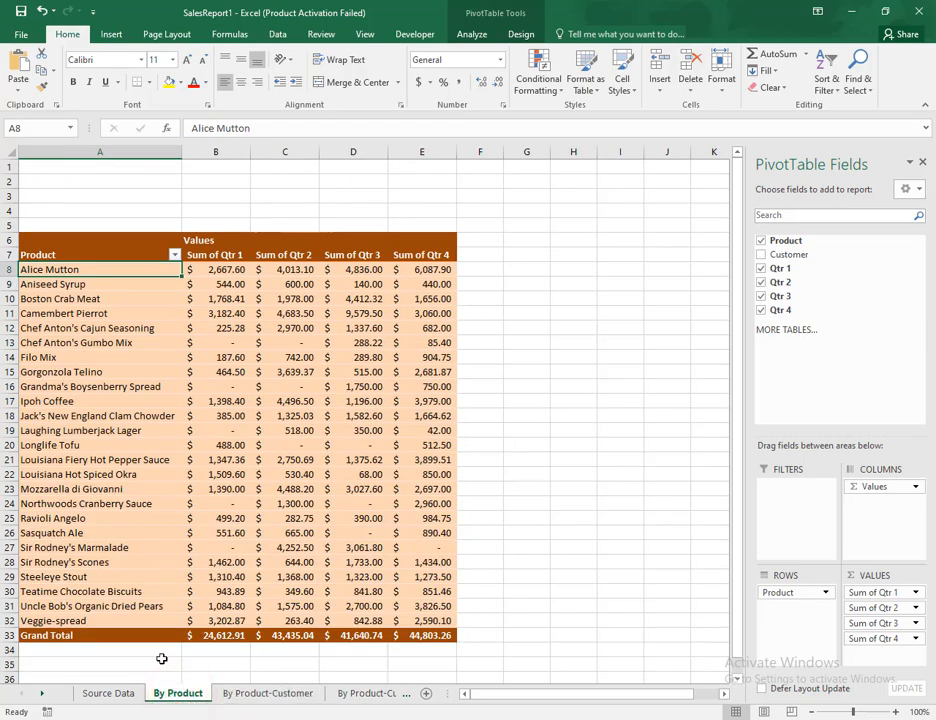
click(41, 695)
click(41, 697)
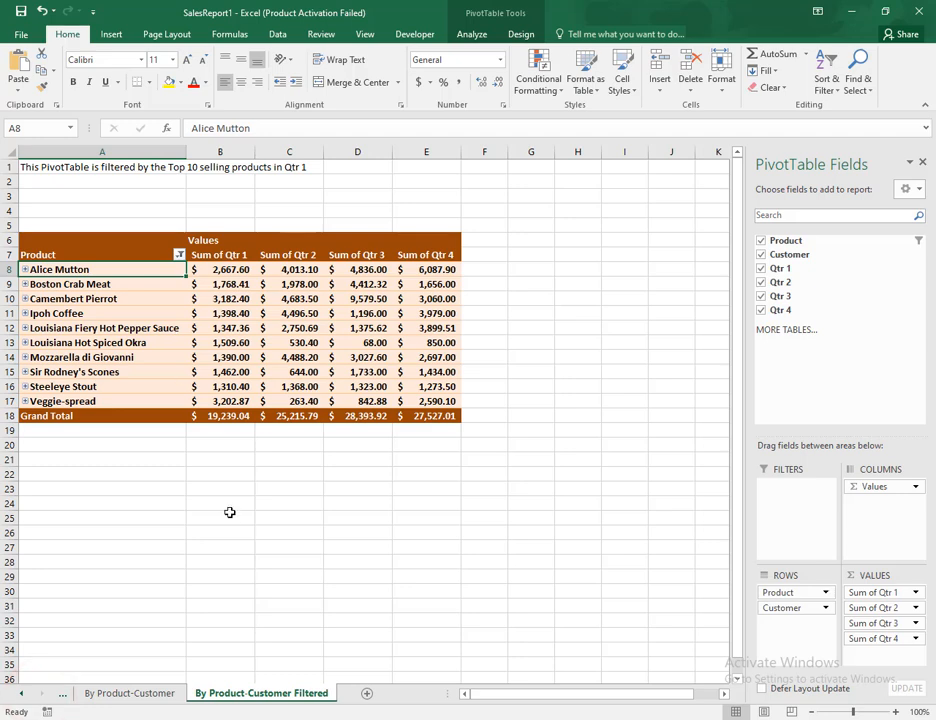
Add a new blank worksheet after the By Product-Customer Filtered sheet.
click(366, 694)
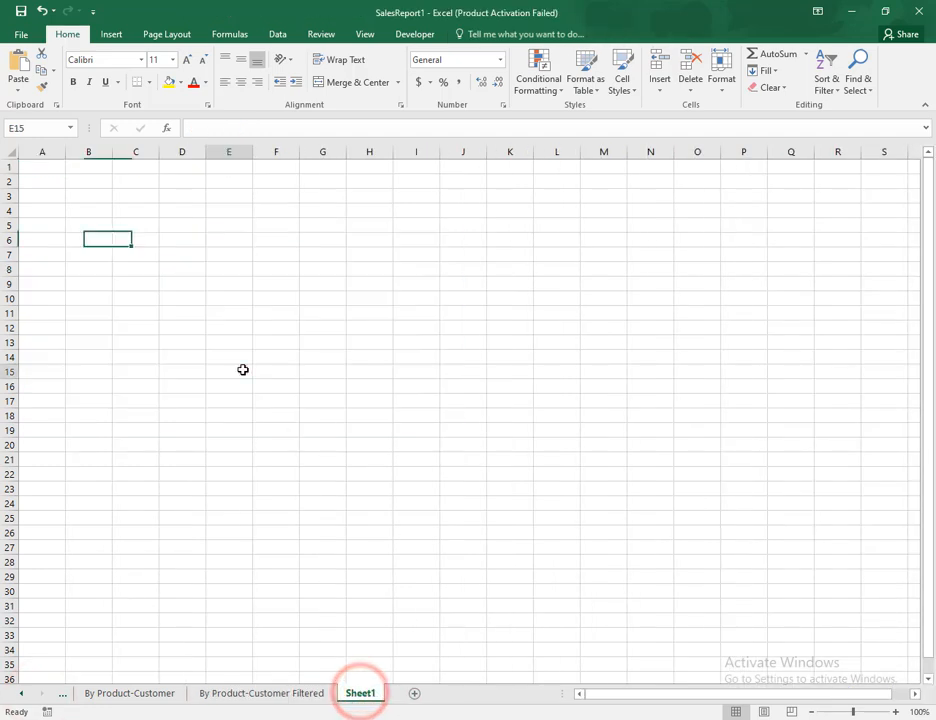
click(241, 370)
click(389, 406)
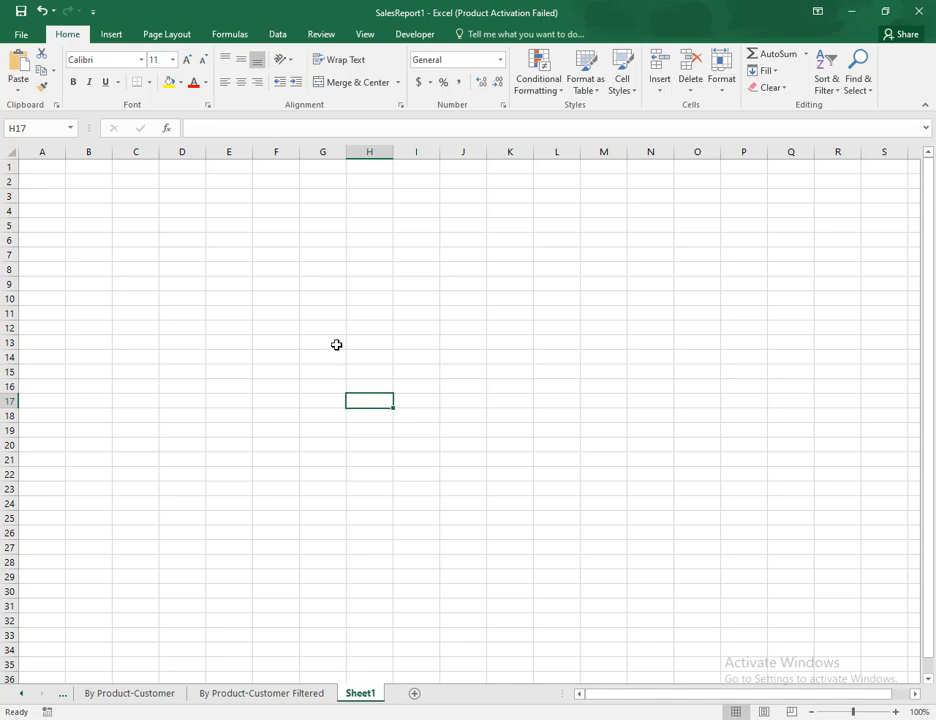
click(401, 347)
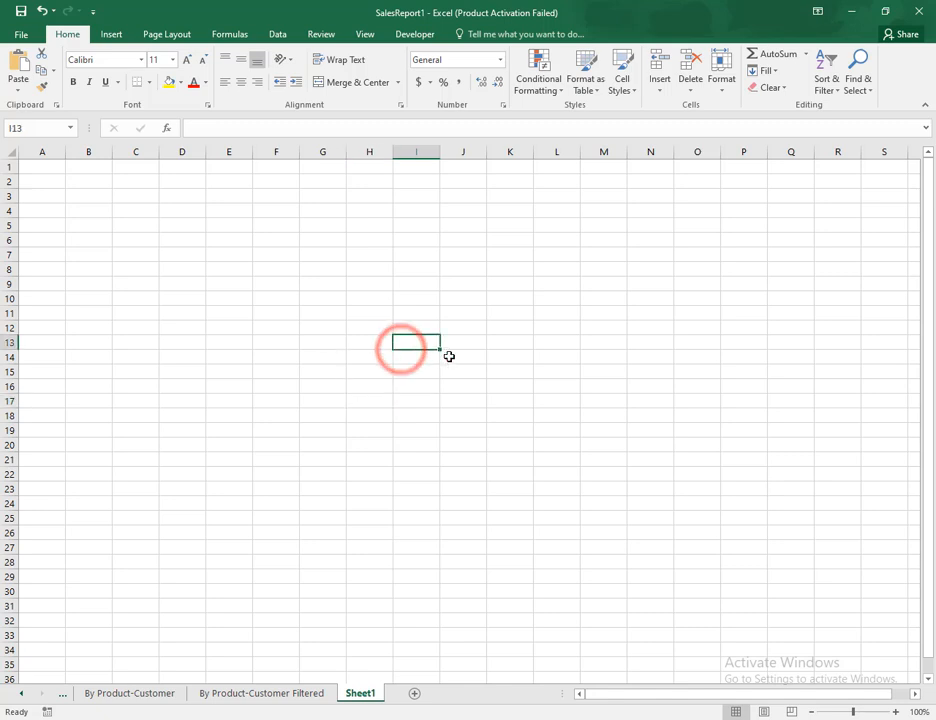
Start a new conditional formatting rule for all cells of Sheet1, using a formula to determine which cells to format.
key(ctrl+a)
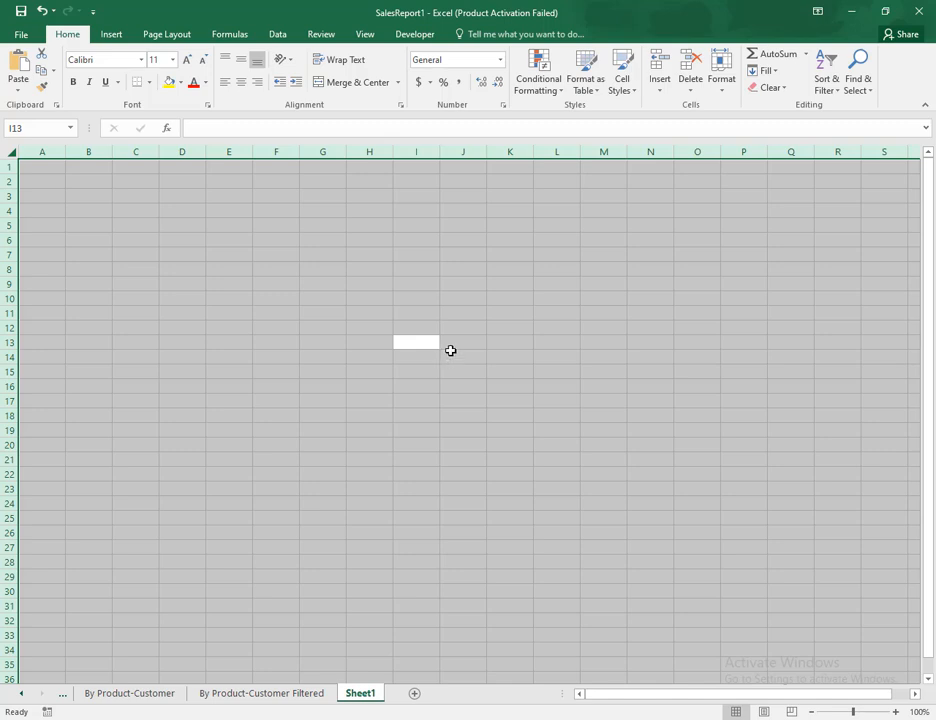
click(552, 94)
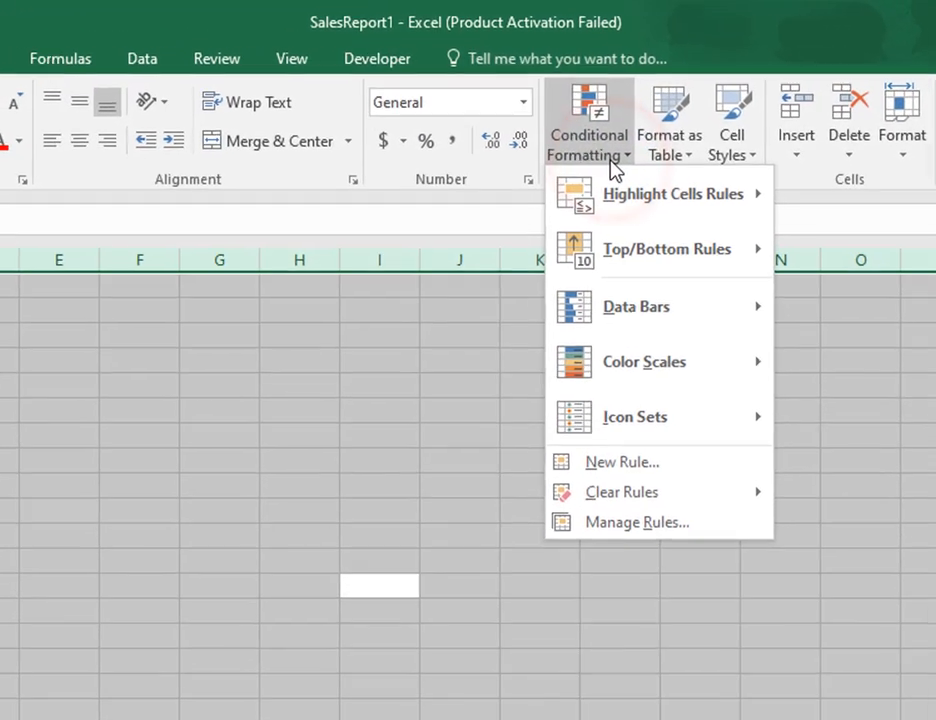
click(645, 477)
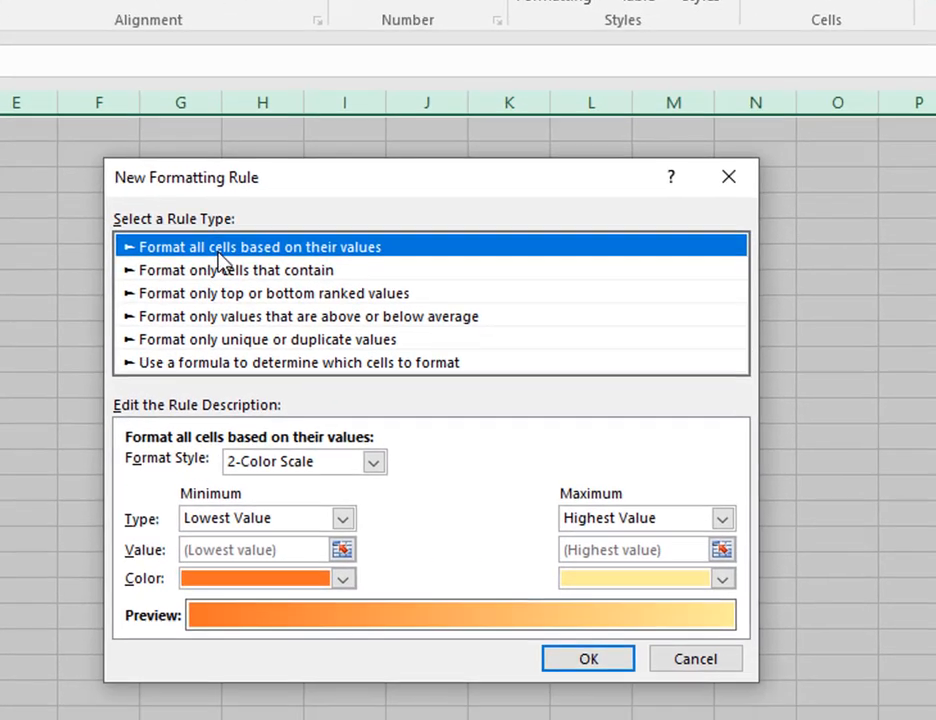
click(220, 248)
click(222, 293)
click(224, 340)
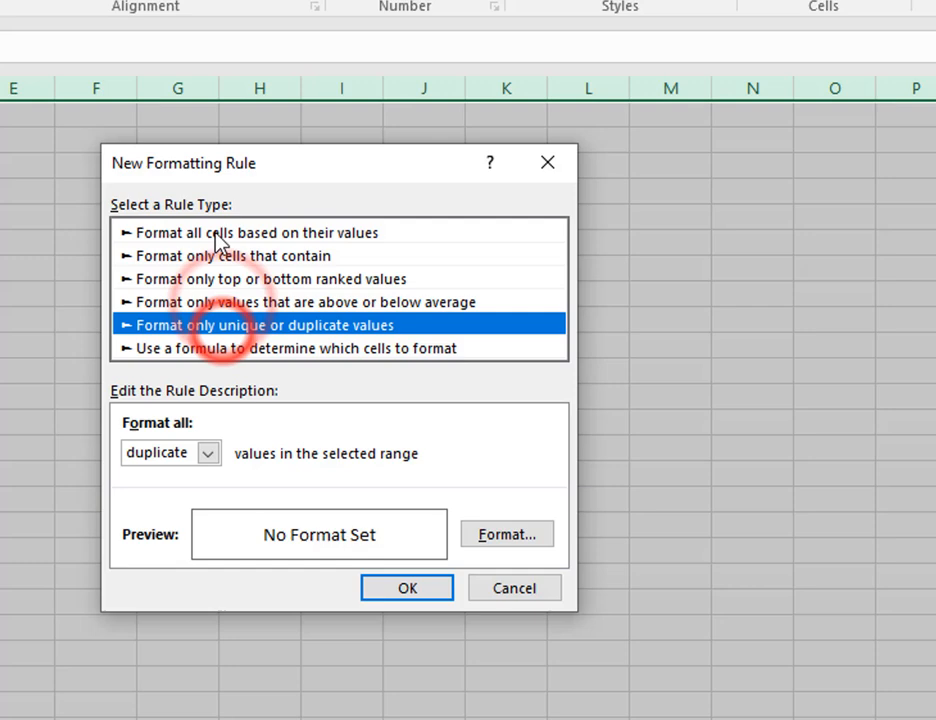
click(216, 238)
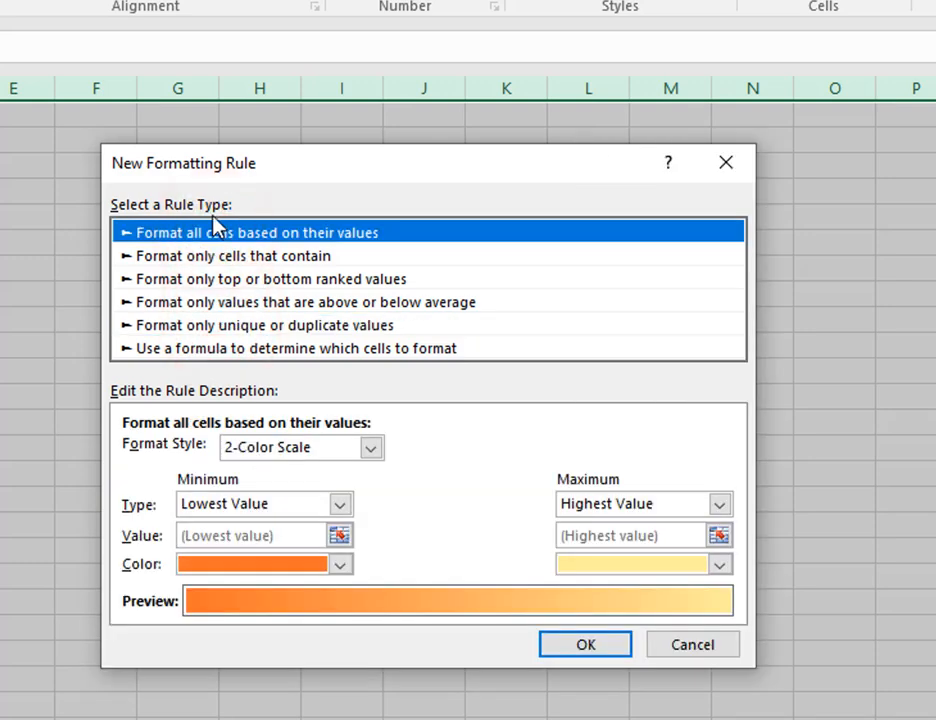
click(280, 351)
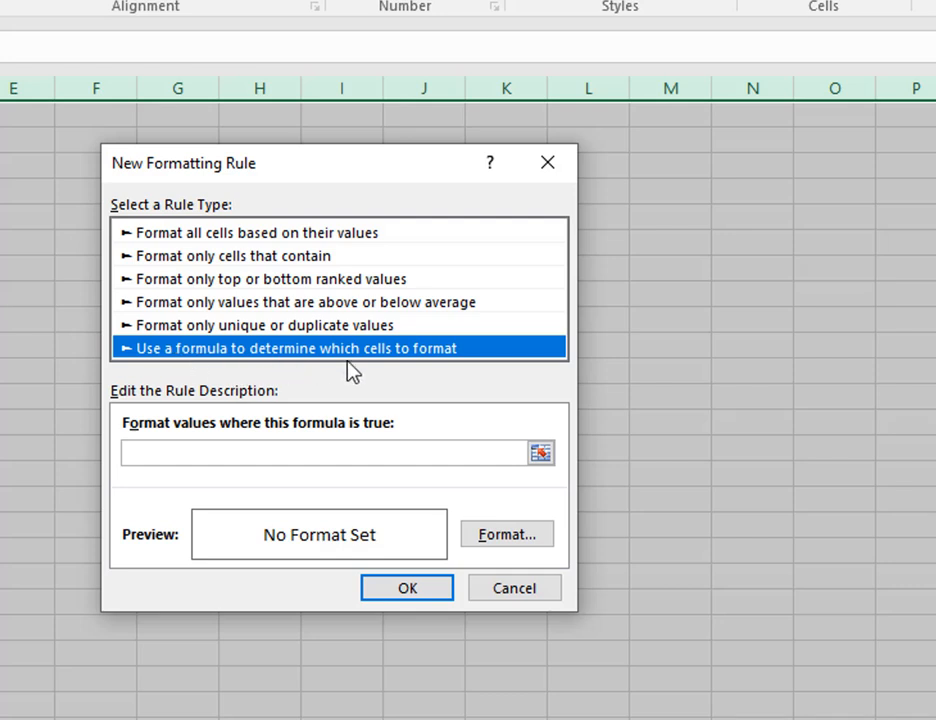
Enter =Row()=Cell("Row") as the formula of the new formatting rule.
click(281, 456)
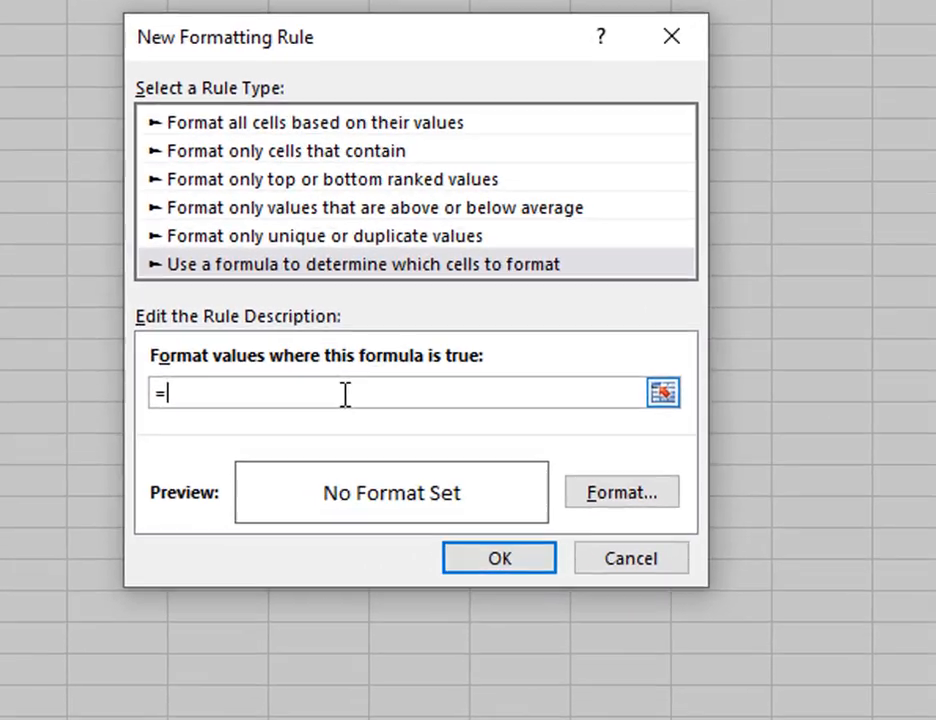
text(R)
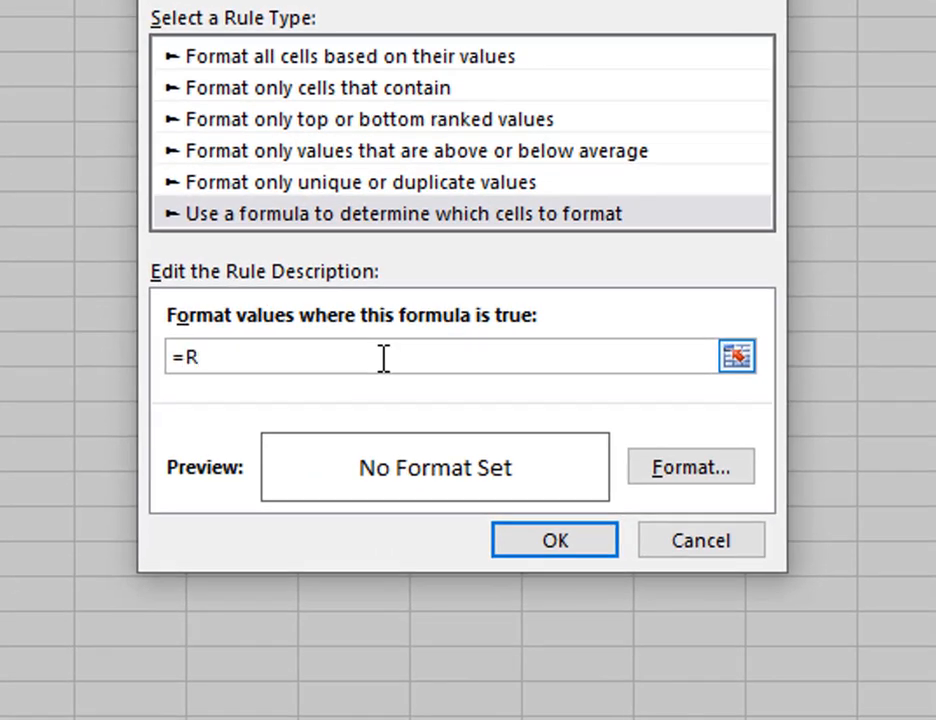
text(ow()
text()=Ce)
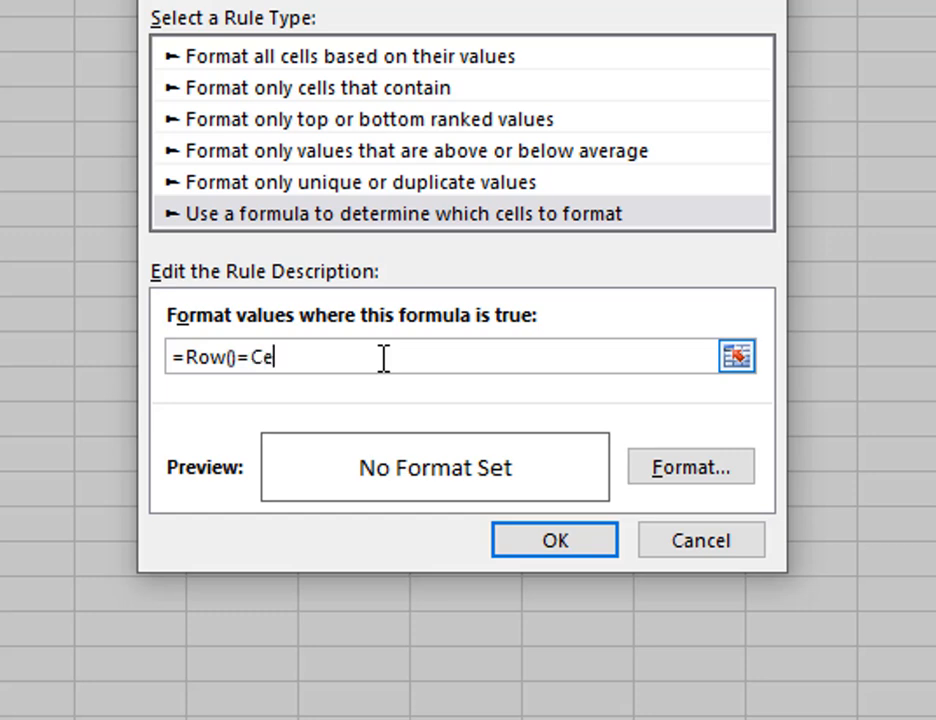
text(ll("Row)
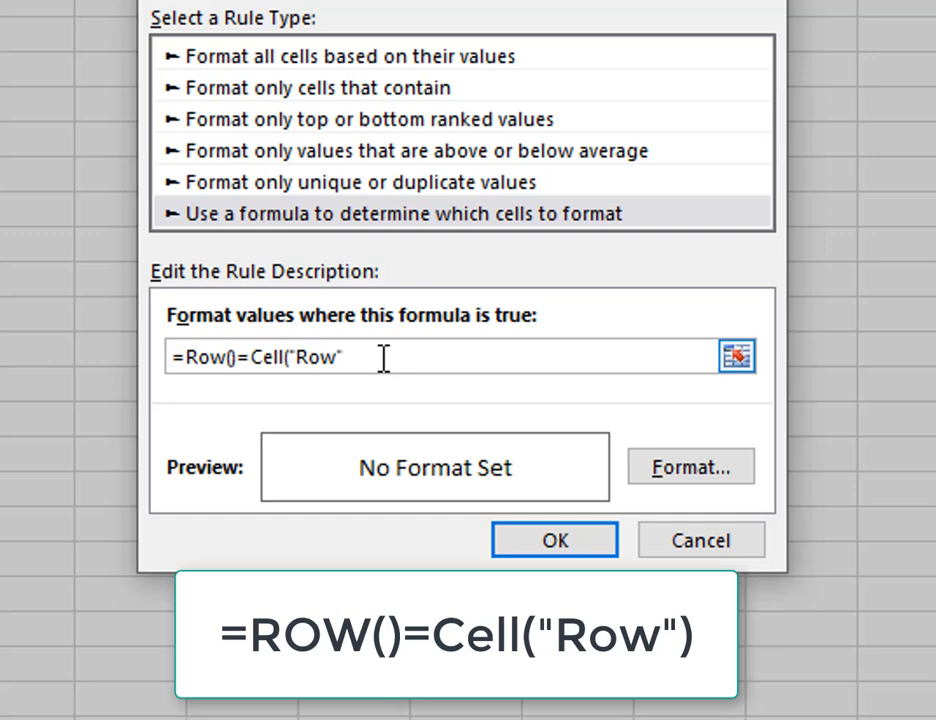
text("))
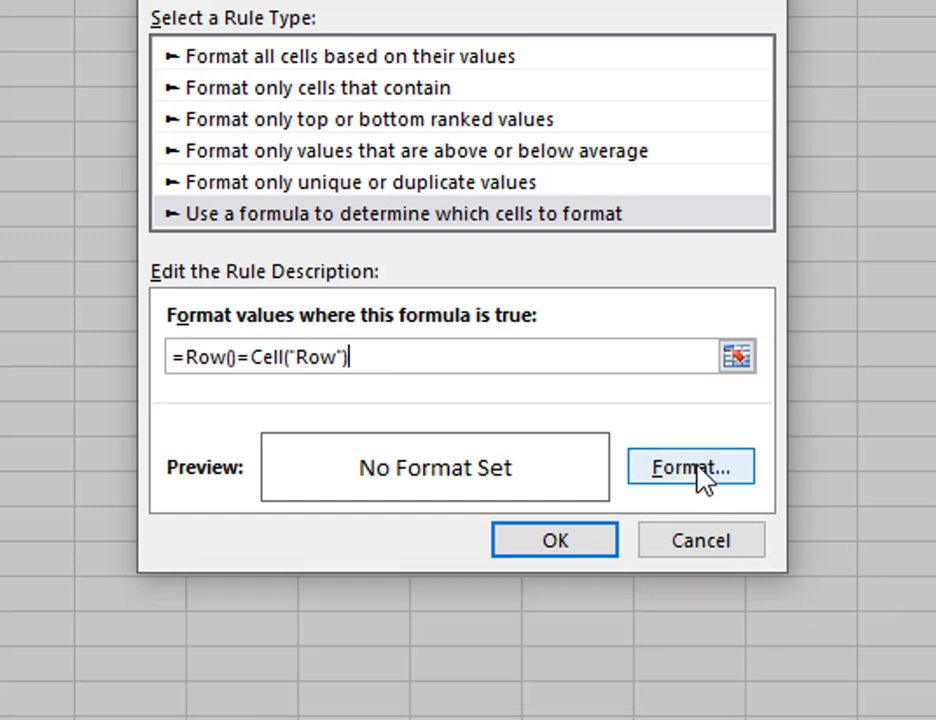
Give the new formatting rule a bright red background fill and create the rule.
click(703, 476)
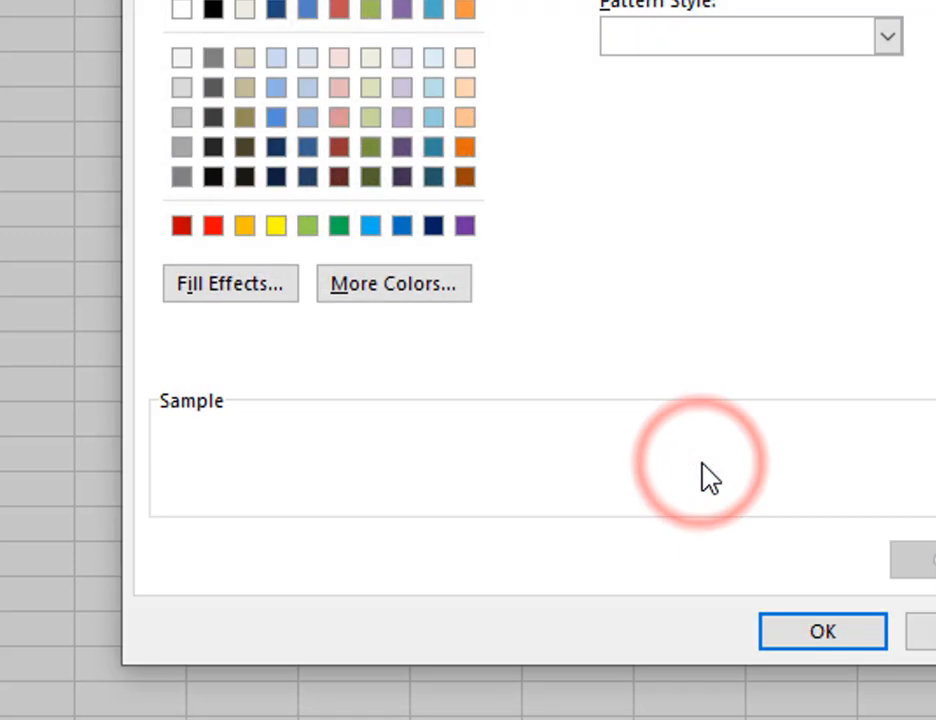
click(276, 225)
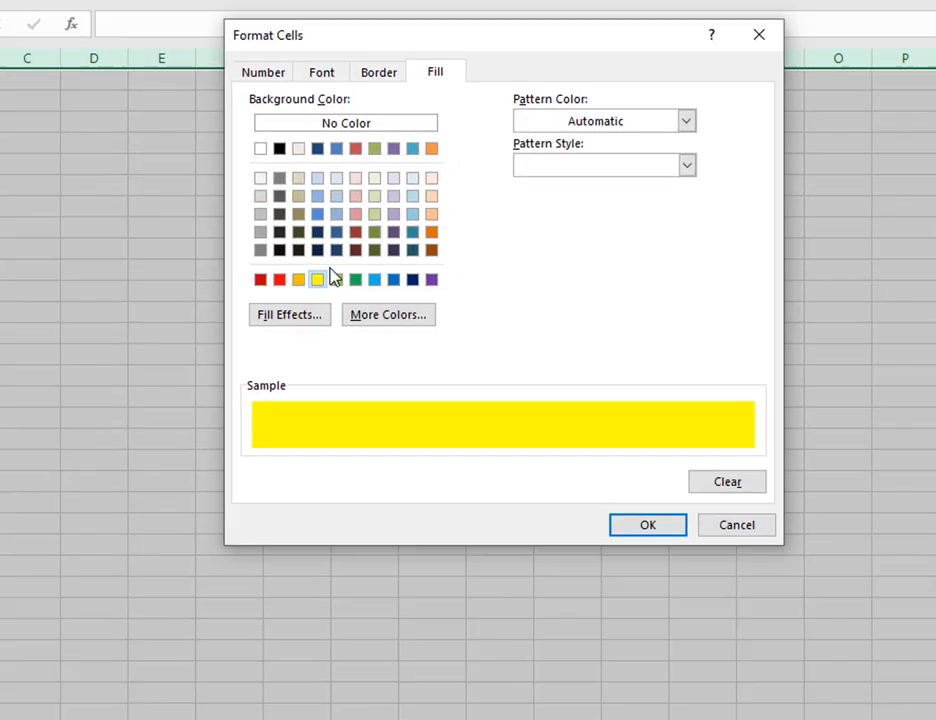
click(308, 227)
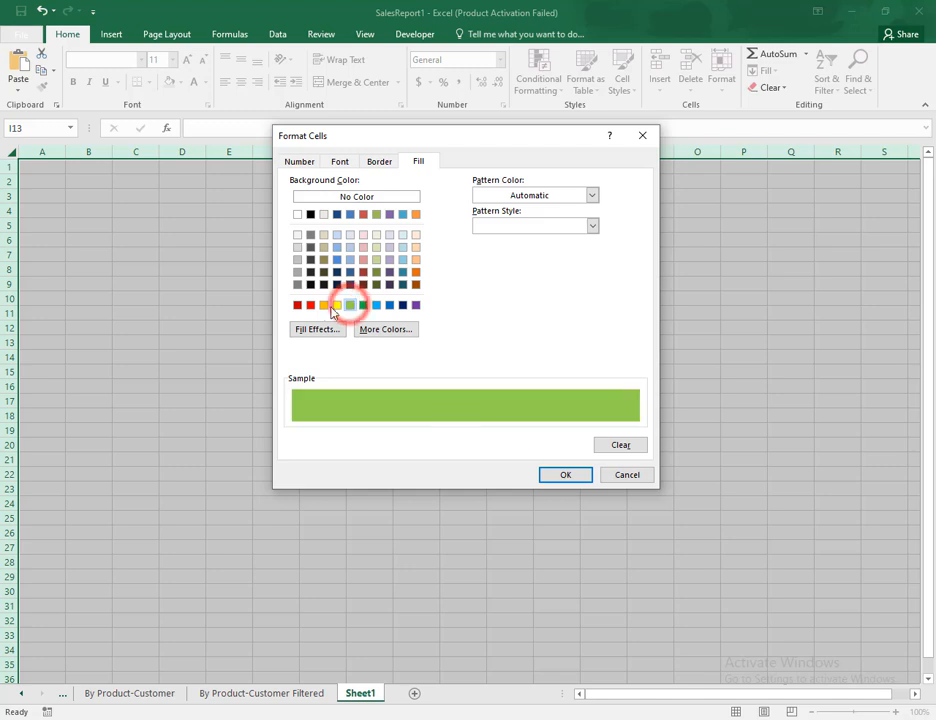
click(311, 305)
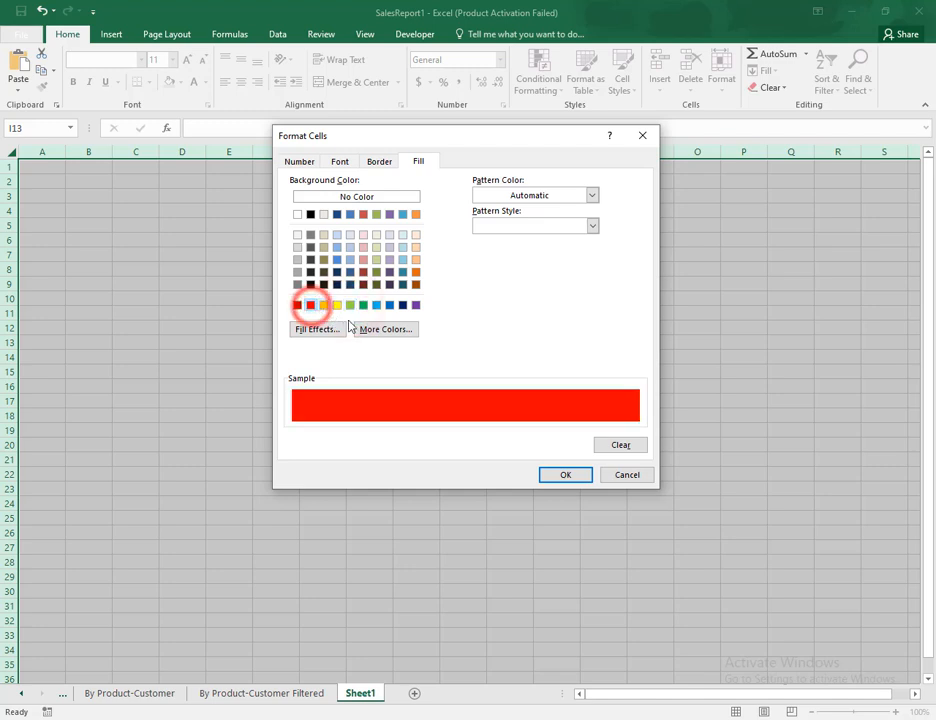
click(572, 479)
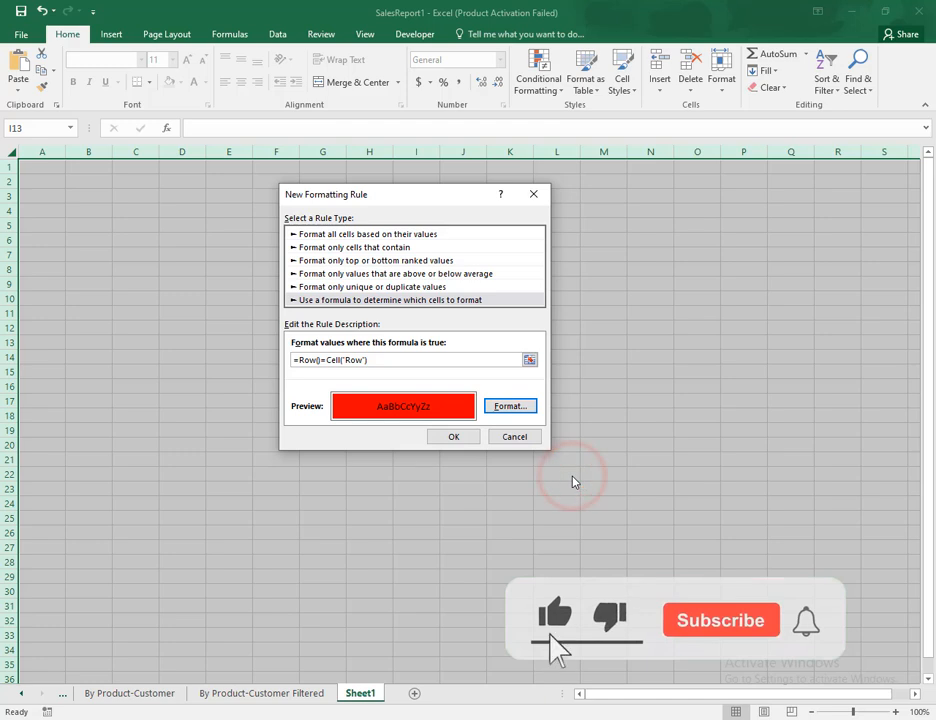
click(462, 438)
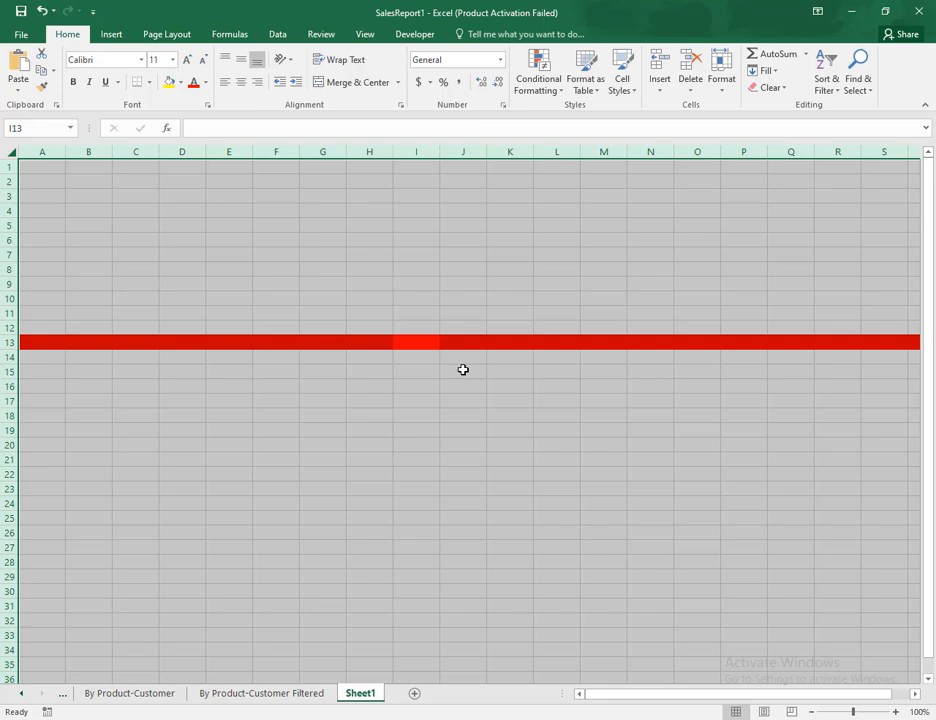
Open the code module of Sheet1 and insert an empty Worksheet_SelectionChange event procedure.
right_click(366, 699)
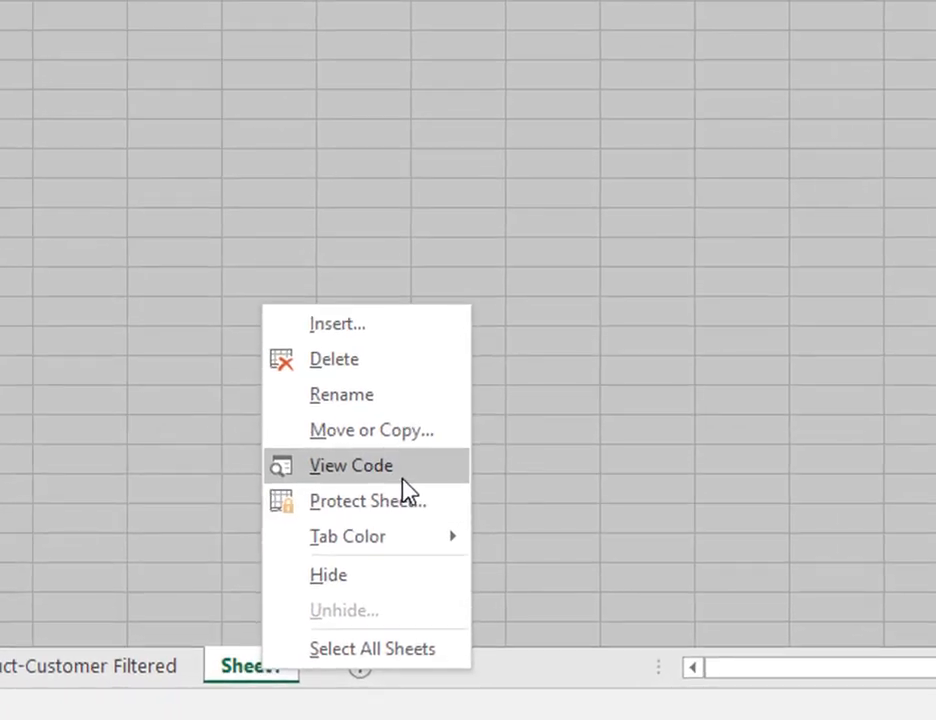
click(403, 479)
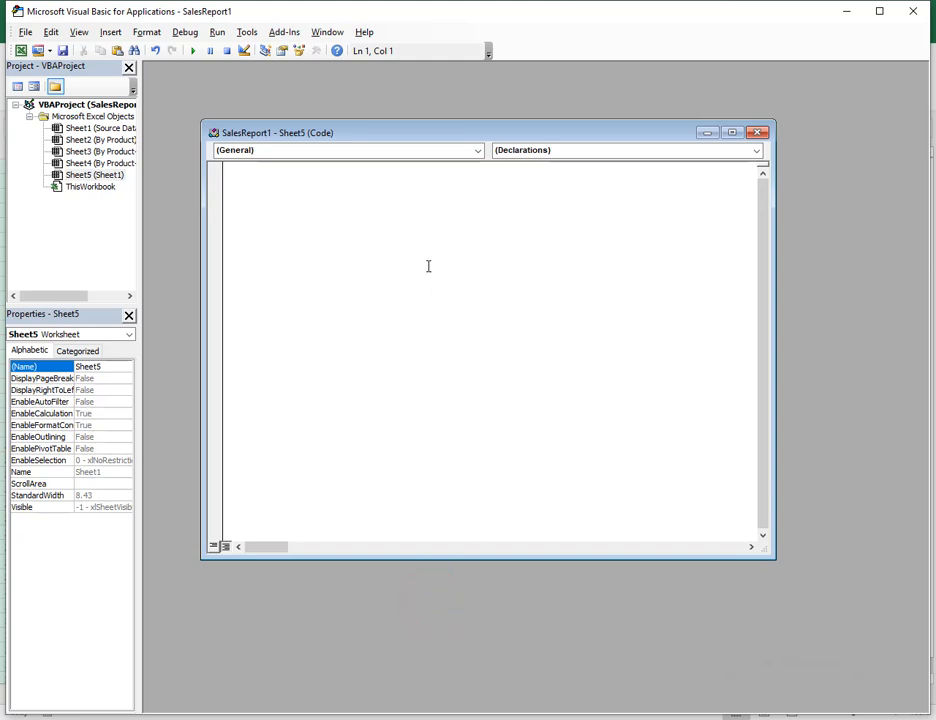
click(478, 152)
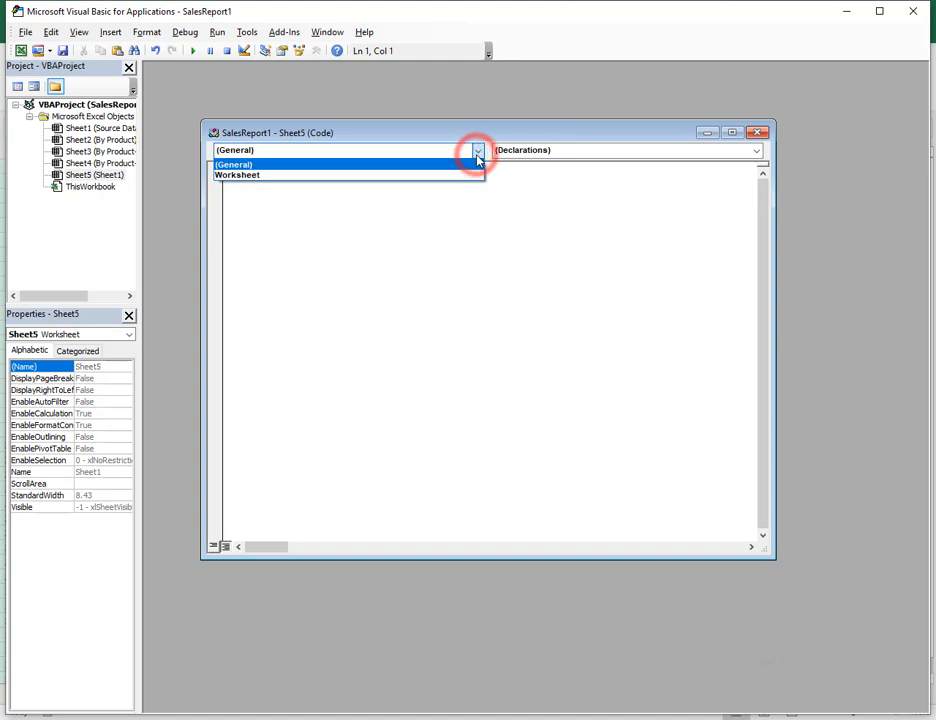
click(245, 177)
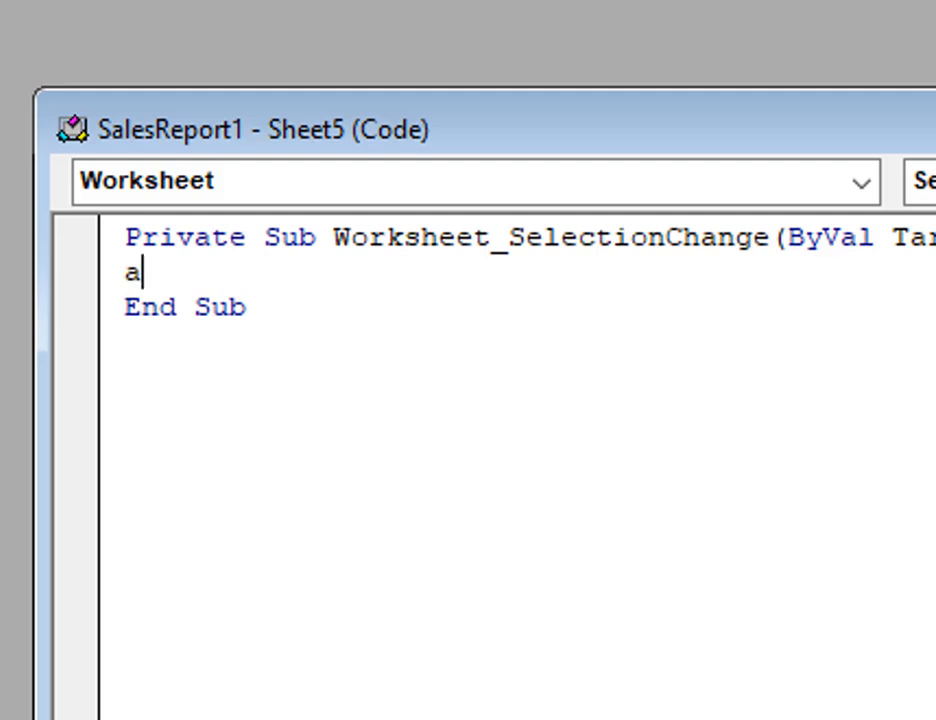
Write Activecell.Calculate as the body of the Worksheet_SelectionChange procedure and return to the Sheet1 worksheet.
key(BackSpace)
text(Activecel)
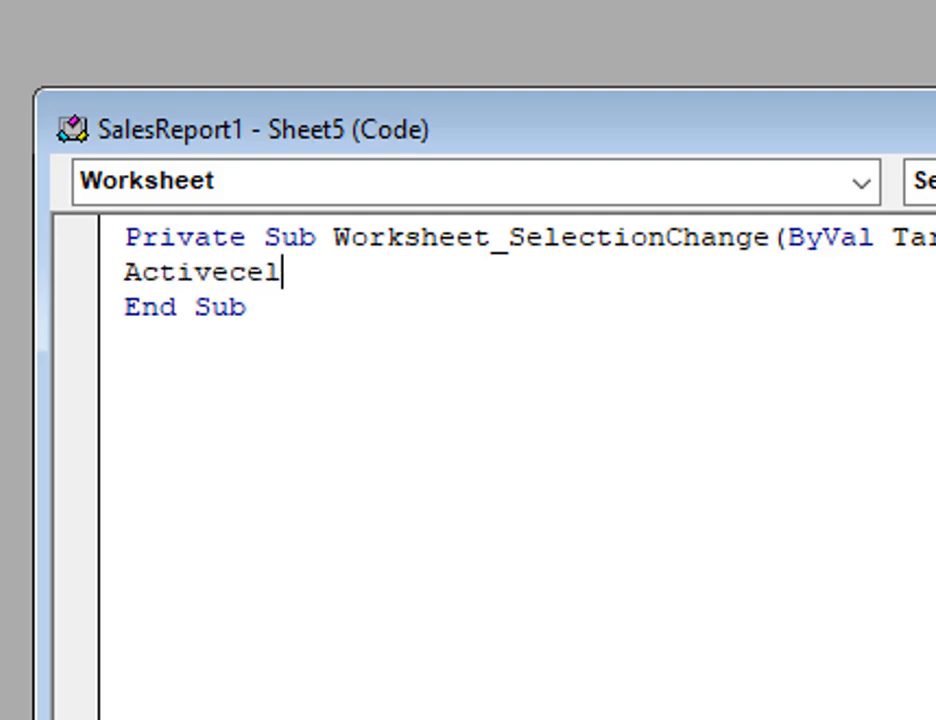
text(l.)
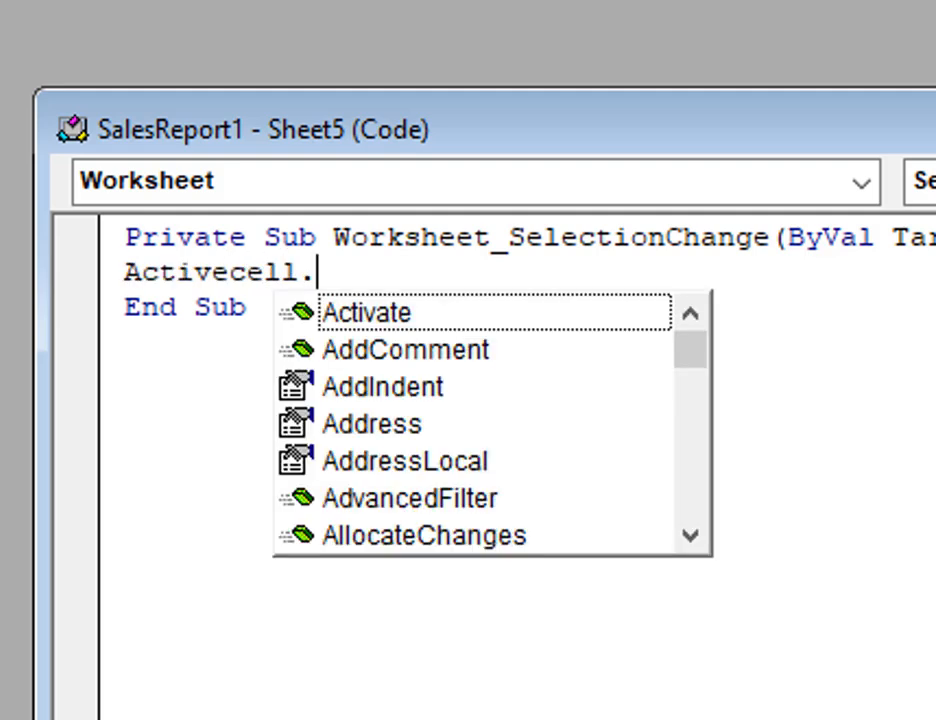
text(c)
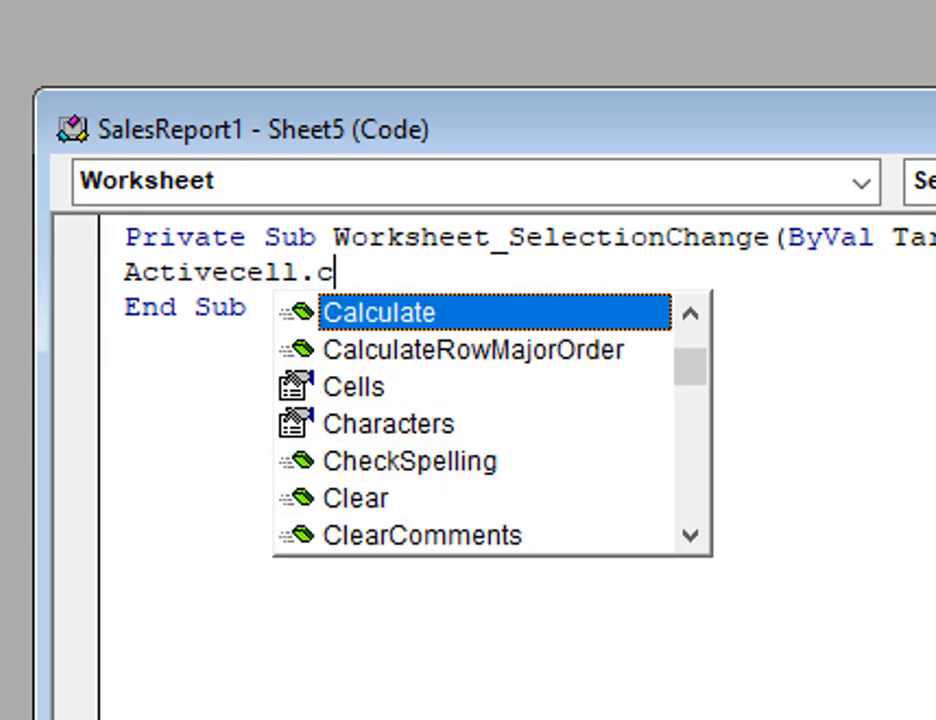
key(Tab)
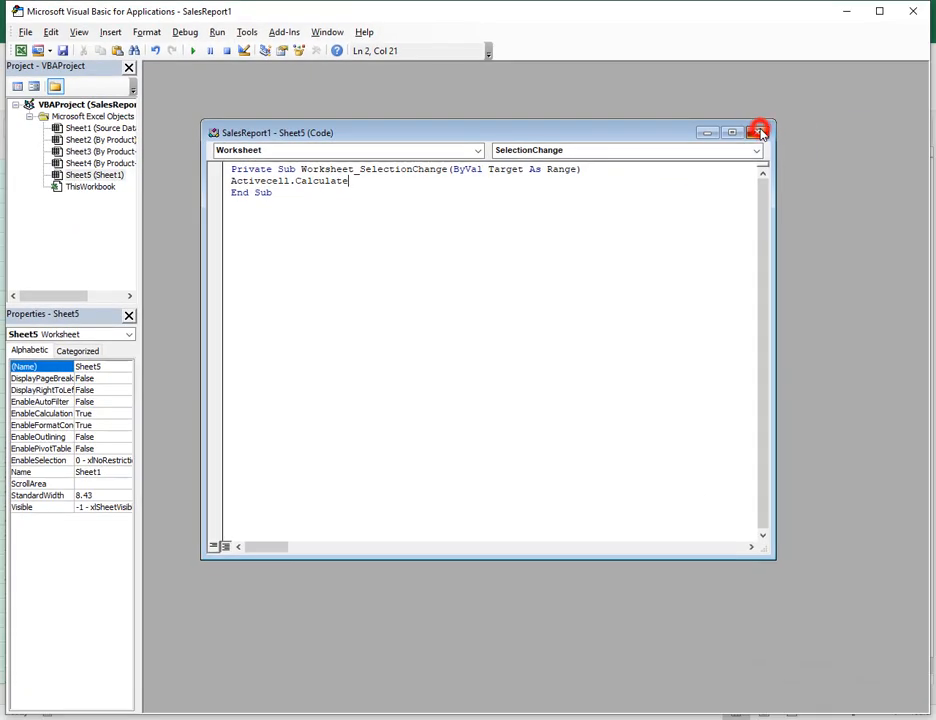
click(759, 132)
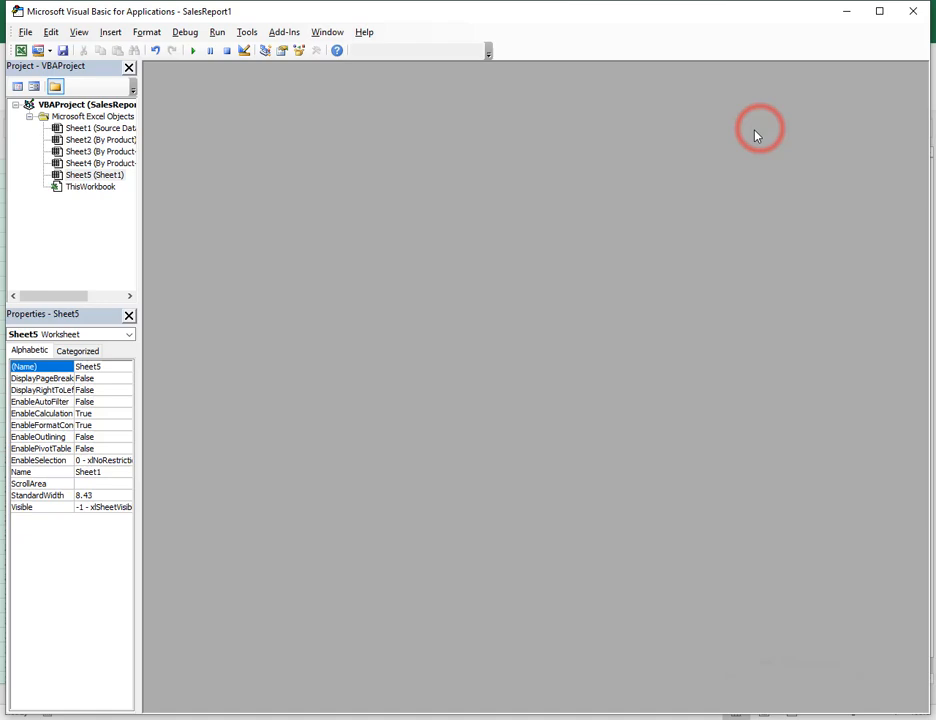
click(916, 12)
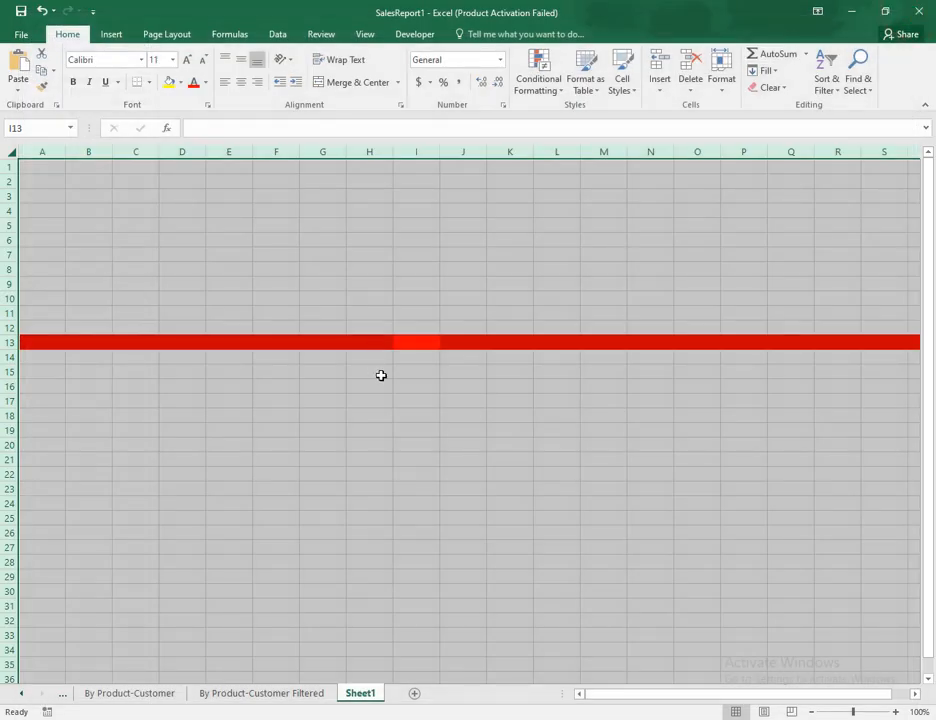
Select cells in various rows of Sheet1 to check that the row highlight follows the active cell.
click(181, 443)
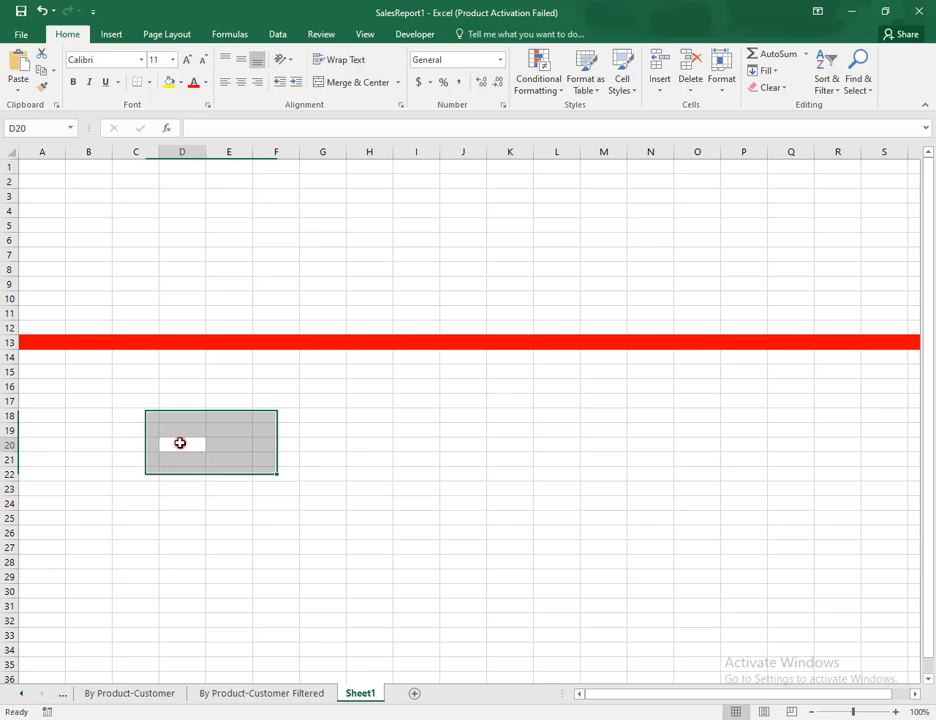
click(263, 497)
click(283, 329)
click(230, 221)
click(300, 344)
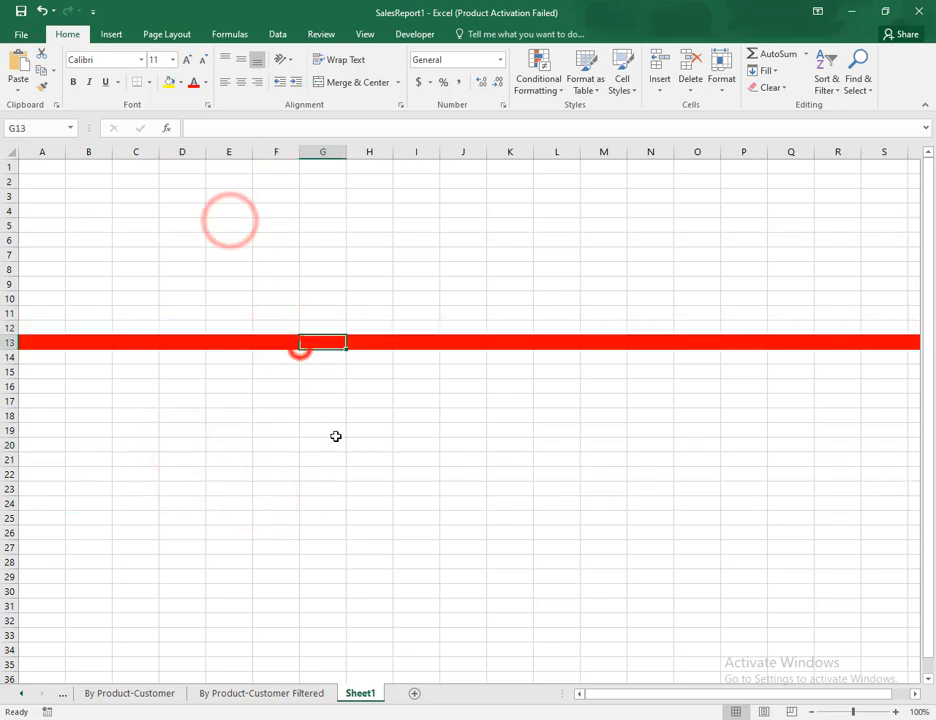
click(341, 459)
click(299, 559)
click(298, 328)
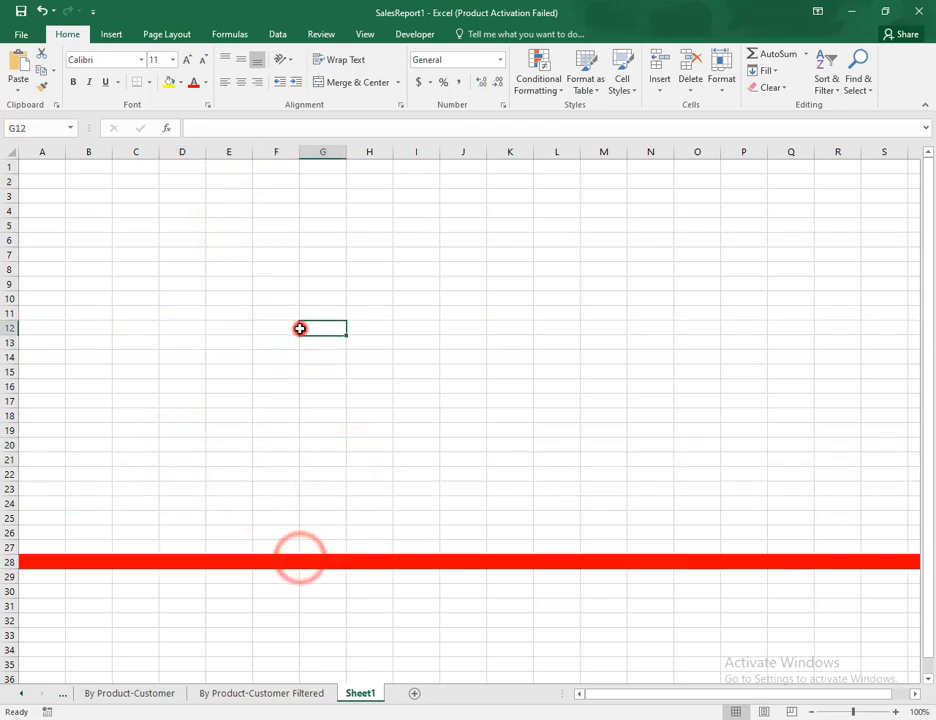
click(322, 494)
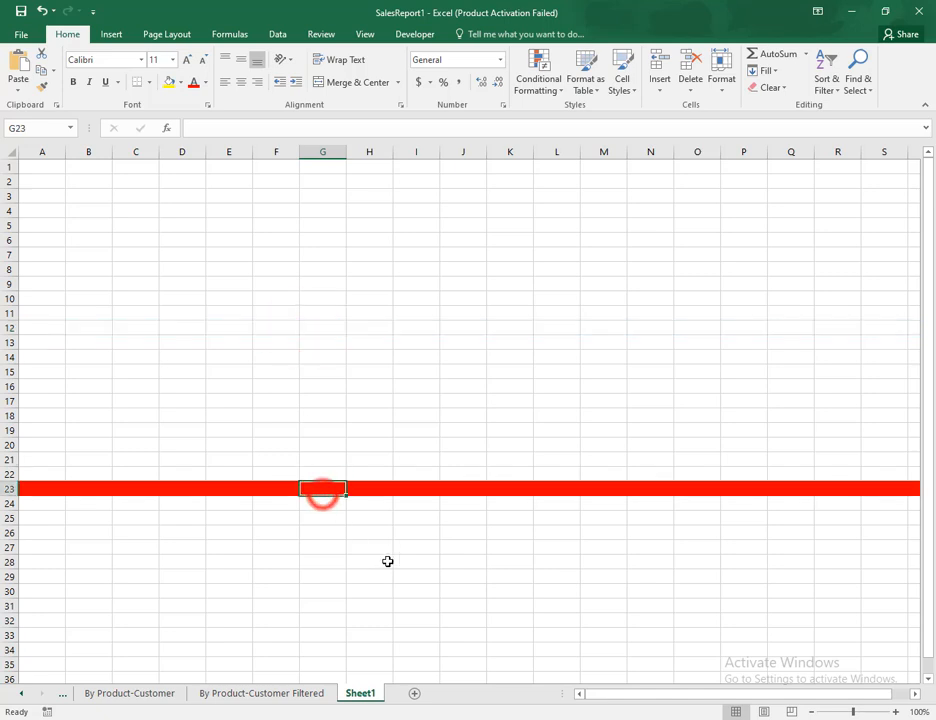
click(390, 562)
click(333, 304)
click(323, 454)
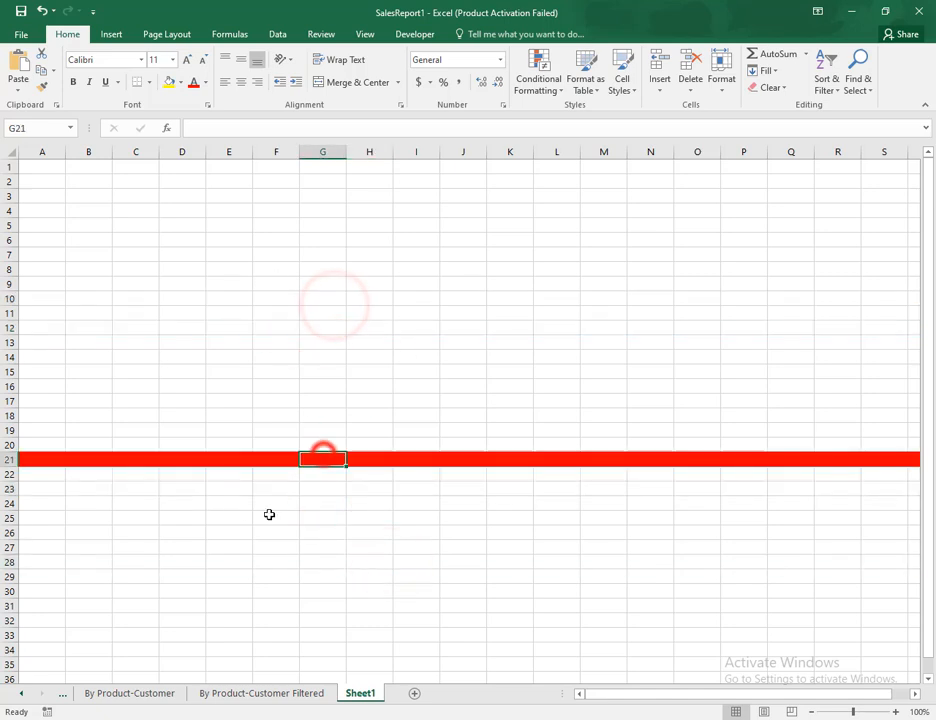
click(272, 371)
click(263, 313)
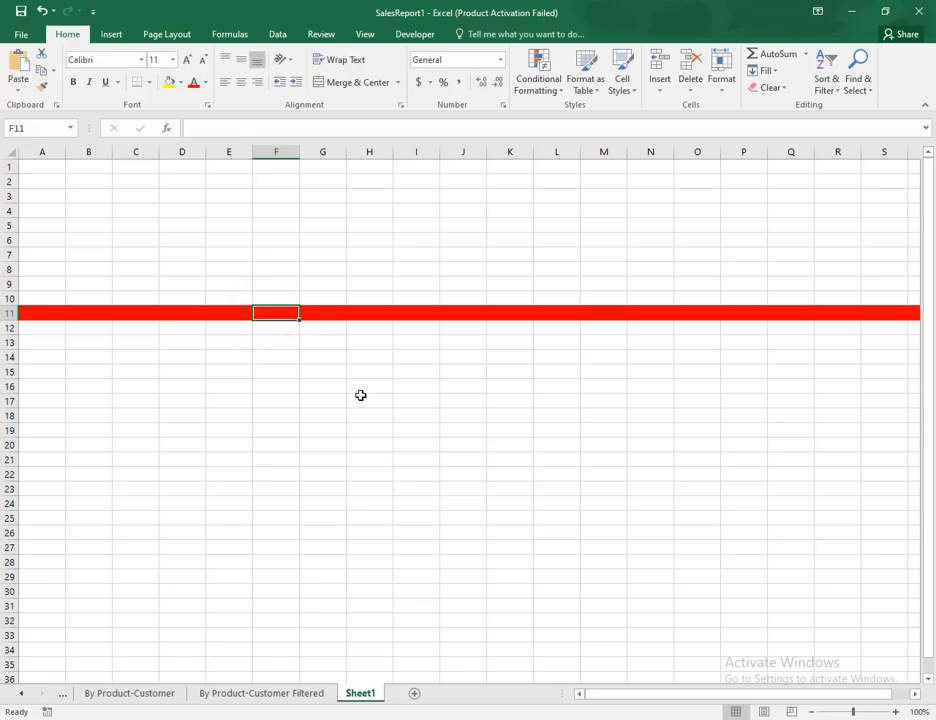
click(310, 401)
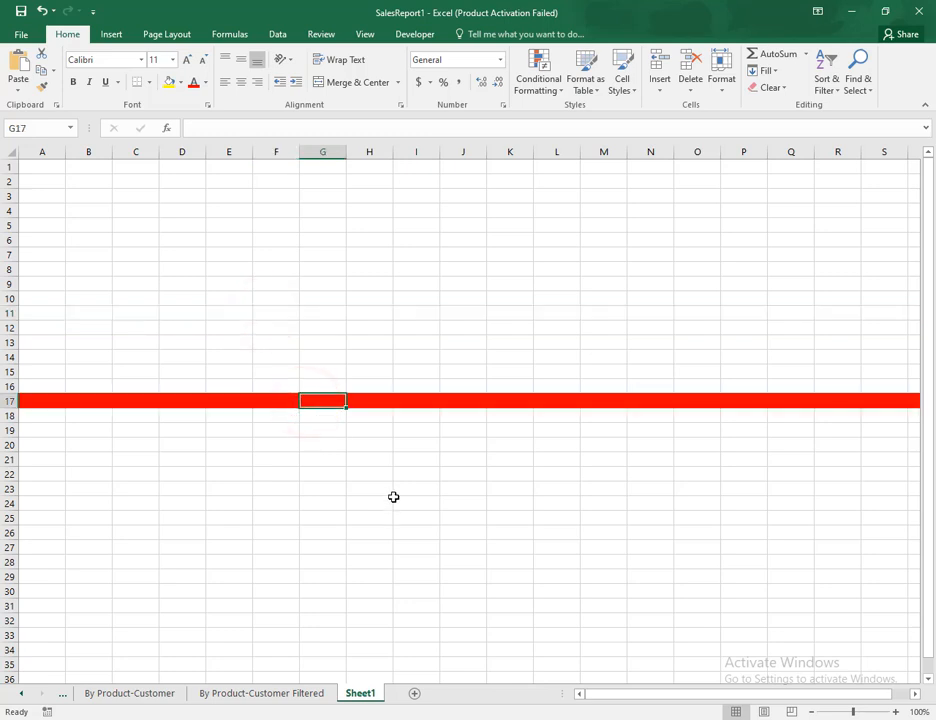
Enter 5464 in cell E9 and select cell F9 in the same row.
click(221, 279)
text(5464)
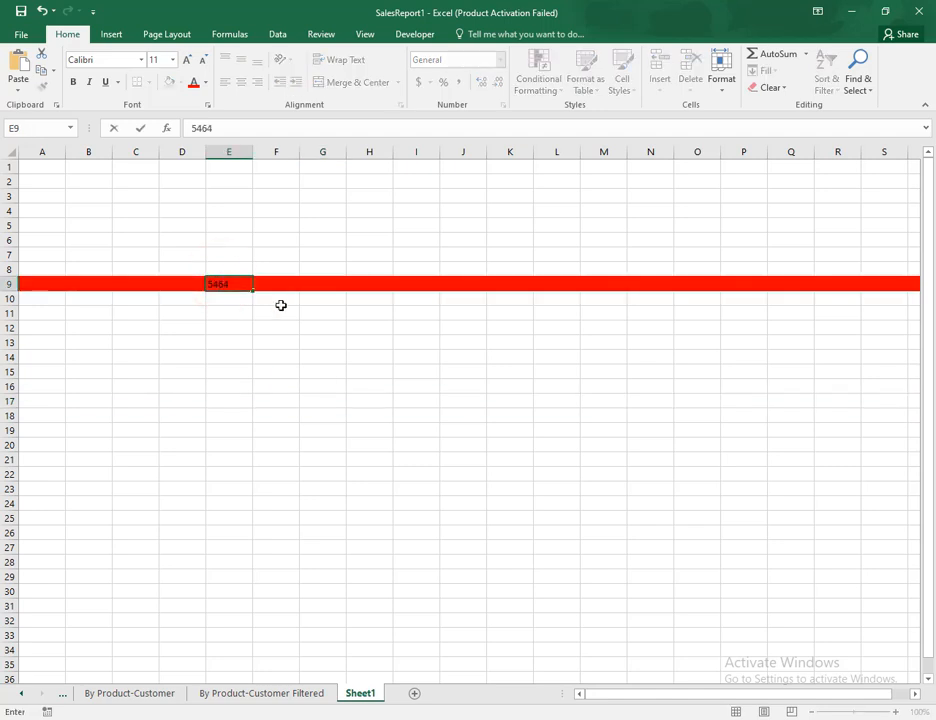
key(Return)
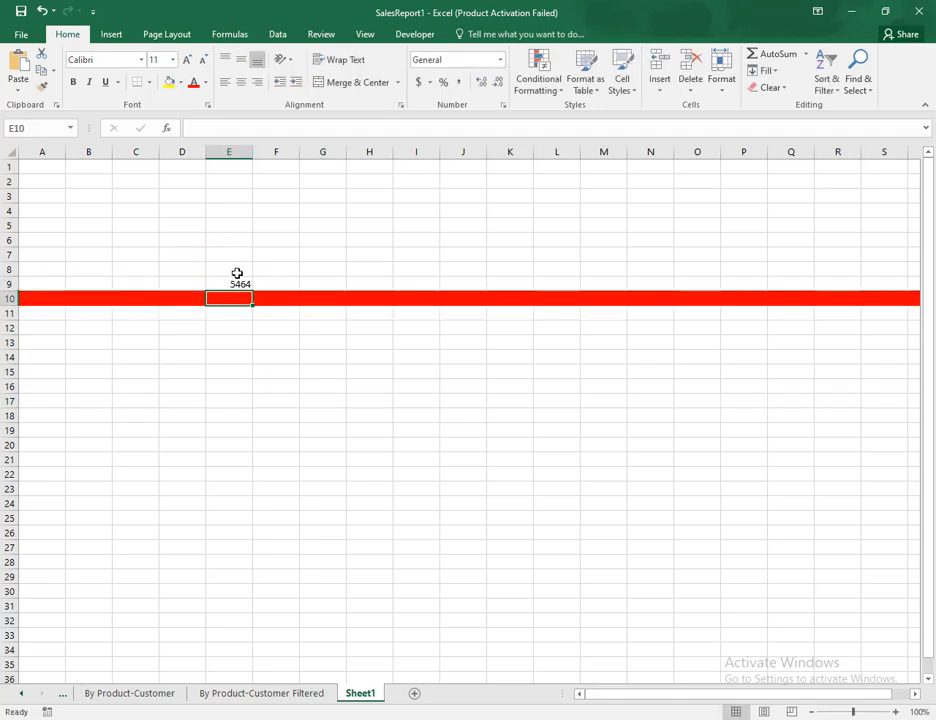
click(284, 283)
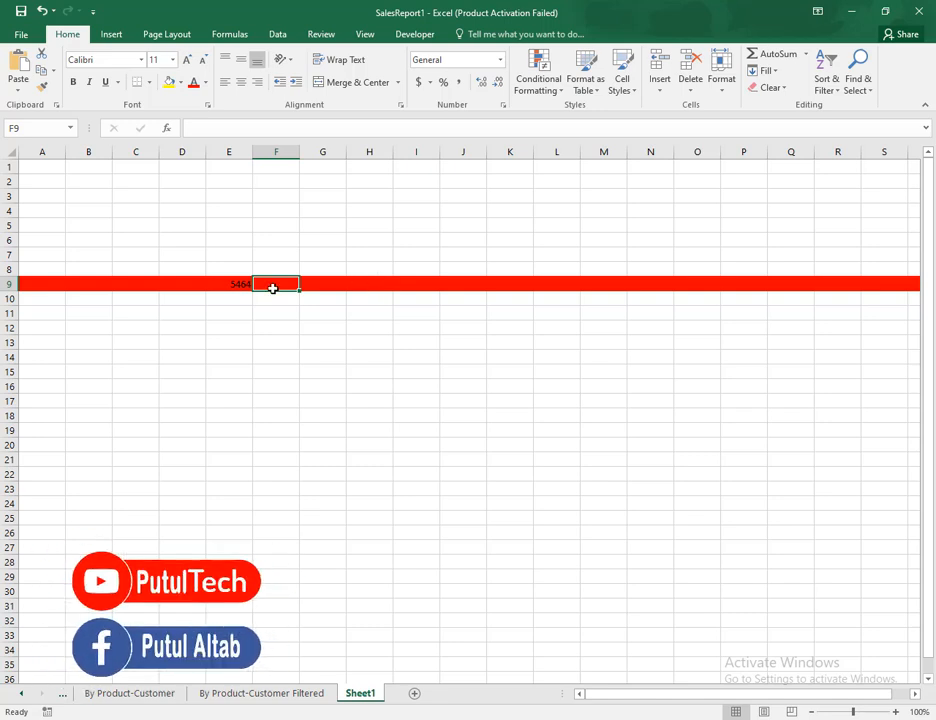
Open the existing row-highlighting rule of Sheet1 for editing from the conditional formatting rules manager.
click(553, 90)
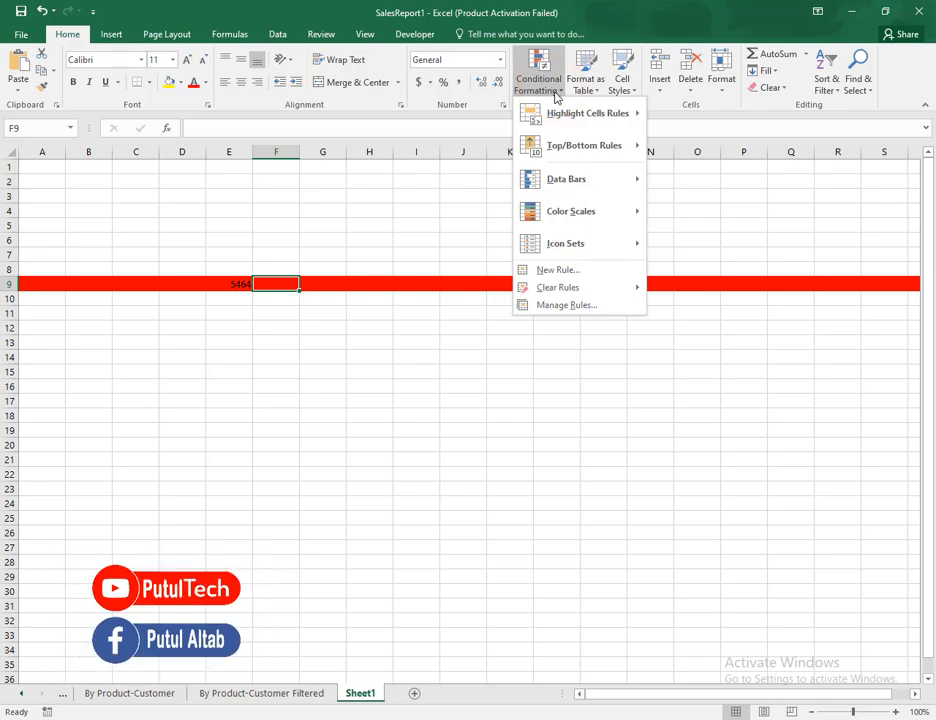
click(570, 312)
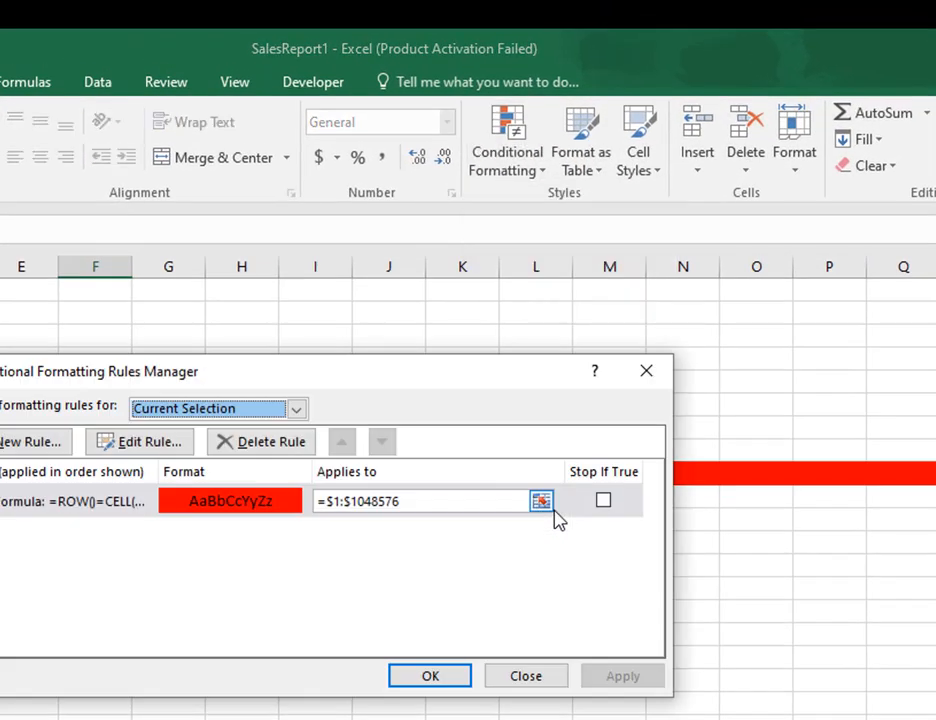
drag(413, 386, 443, 633)
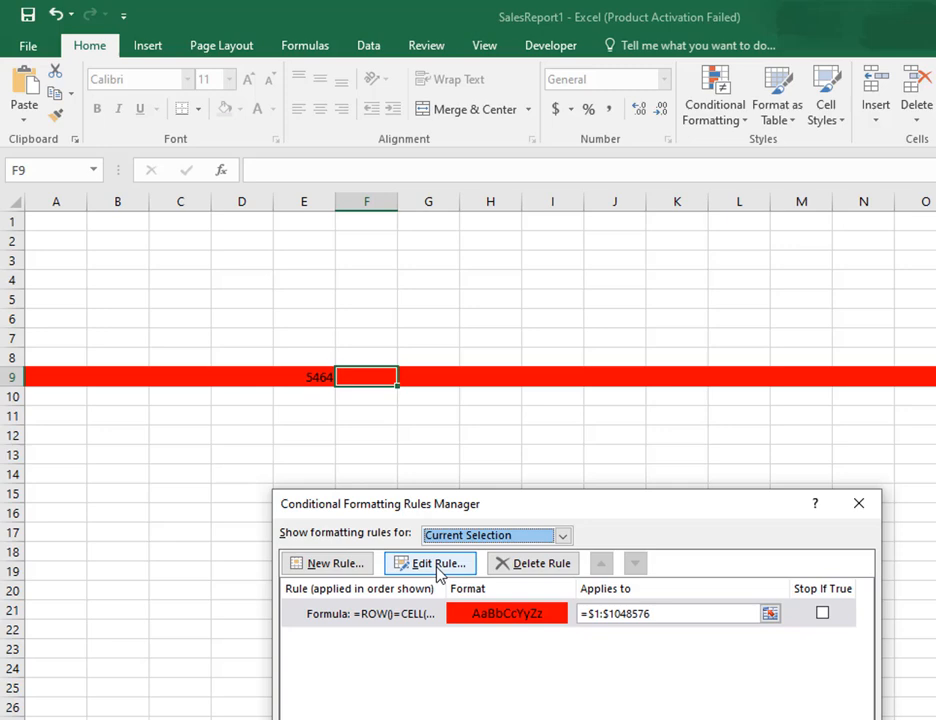
click(440, 564)
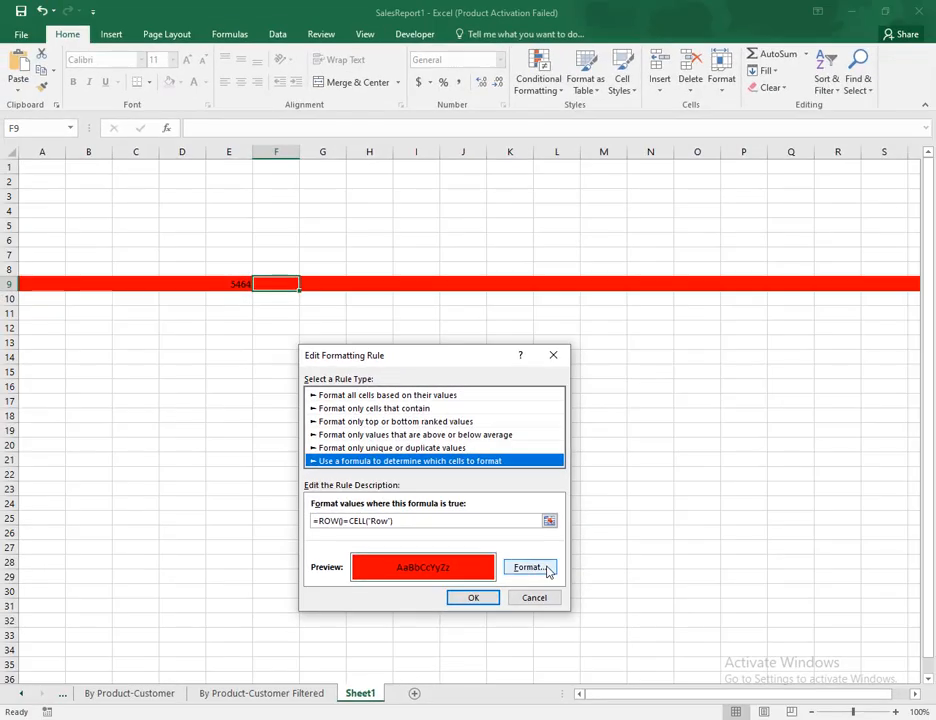
Try several blue and purple fill colors for the row-highlighting rule and settle on the standard yellow background.
click(545, 590)
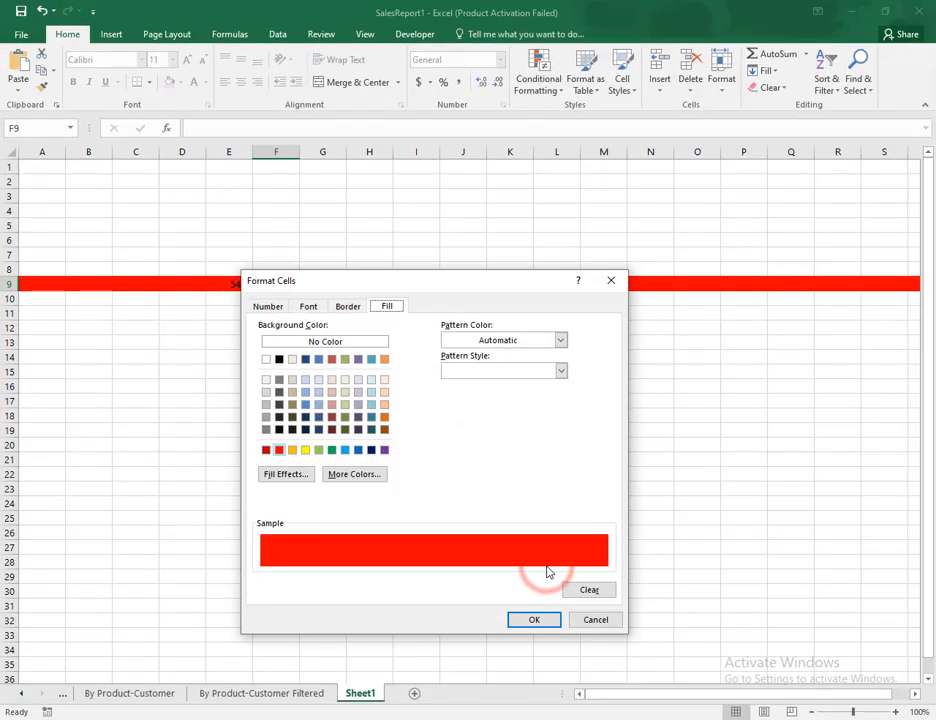
click(307, 452)
click(318, 417)
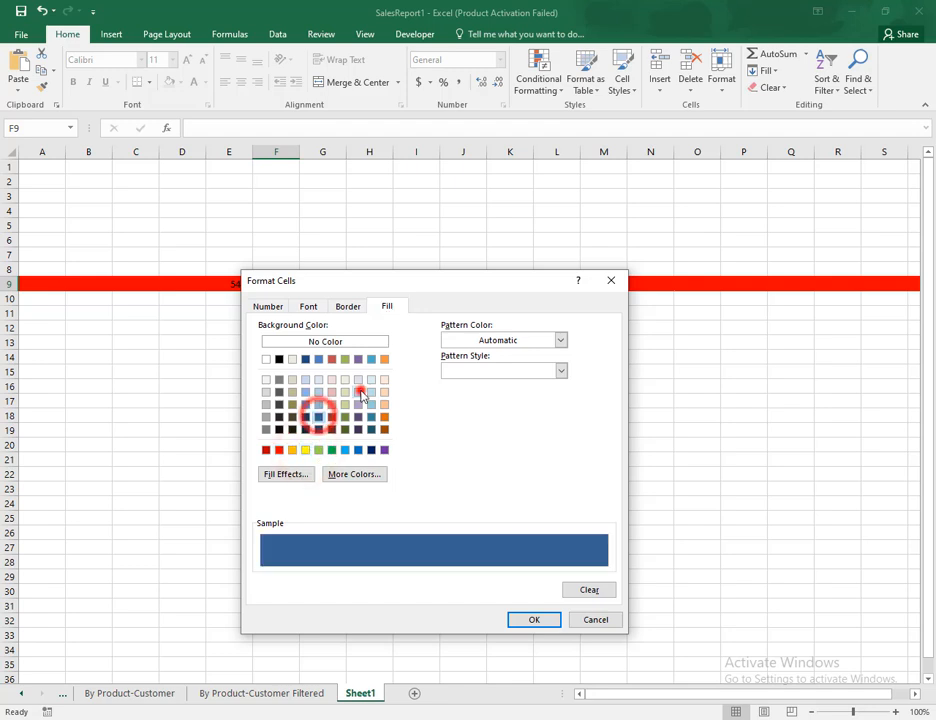
click(358, 390)
click(305, 405)
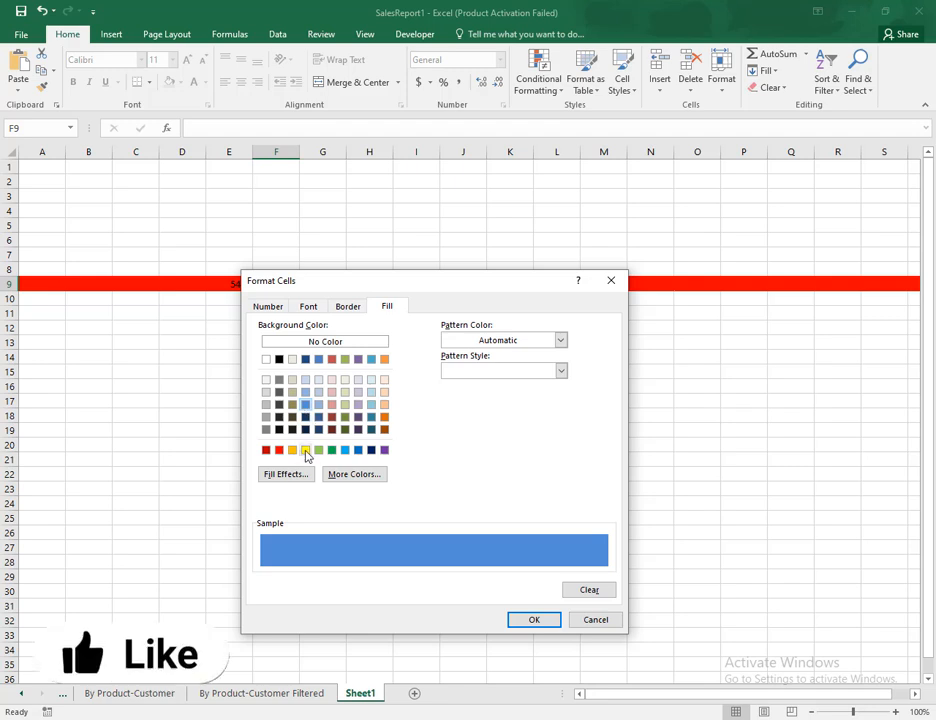
click(304, 451)
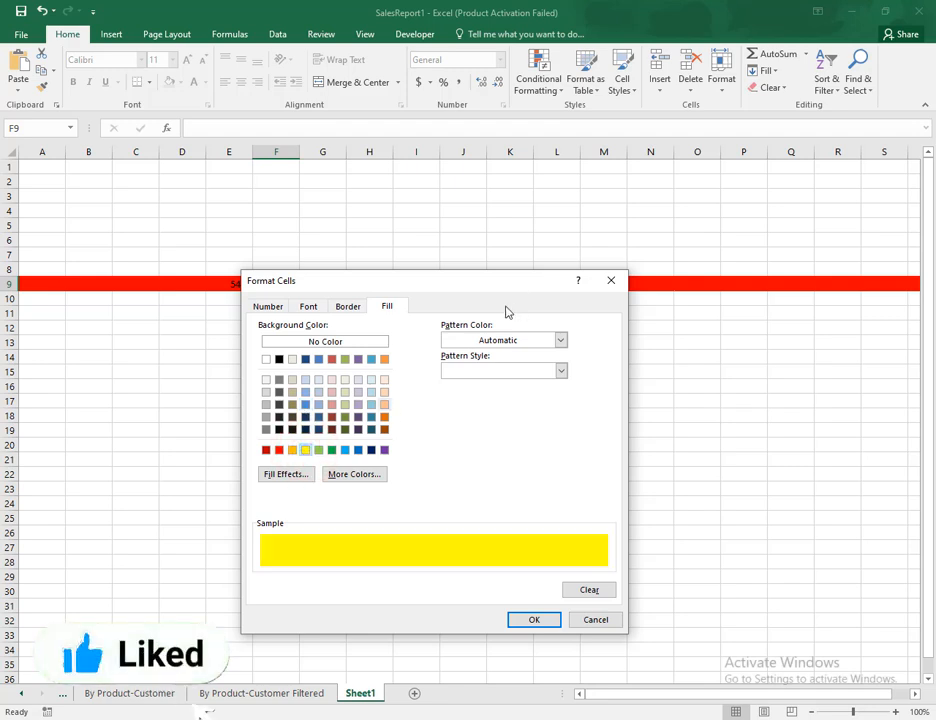
Add an outline border to the row-highlighting rule's format and apply the edited rule to the sheet.
click(305, 306)
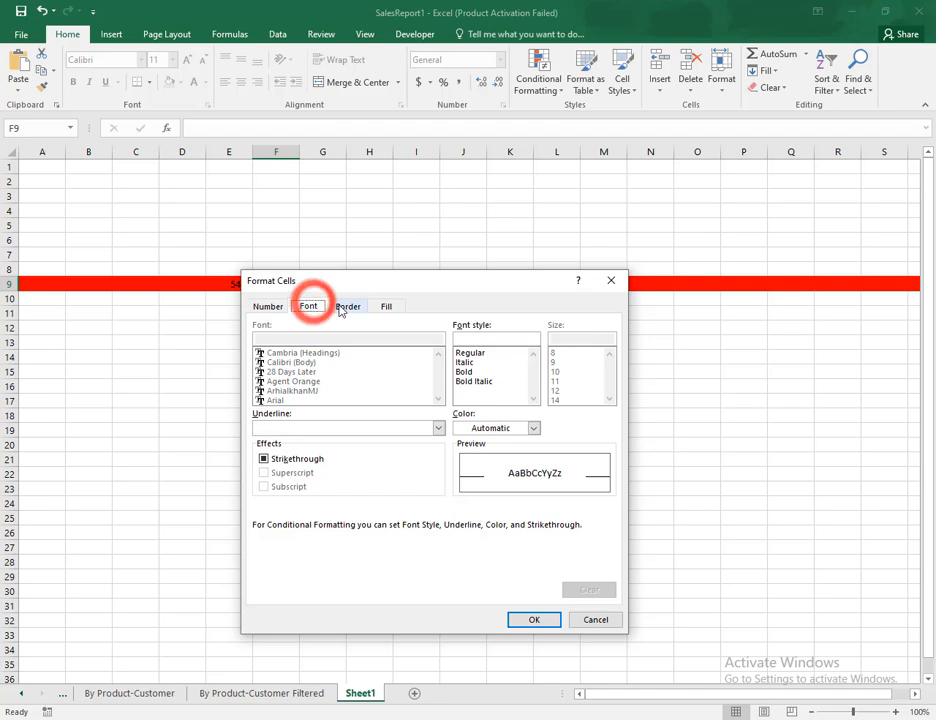
click(357, 307)
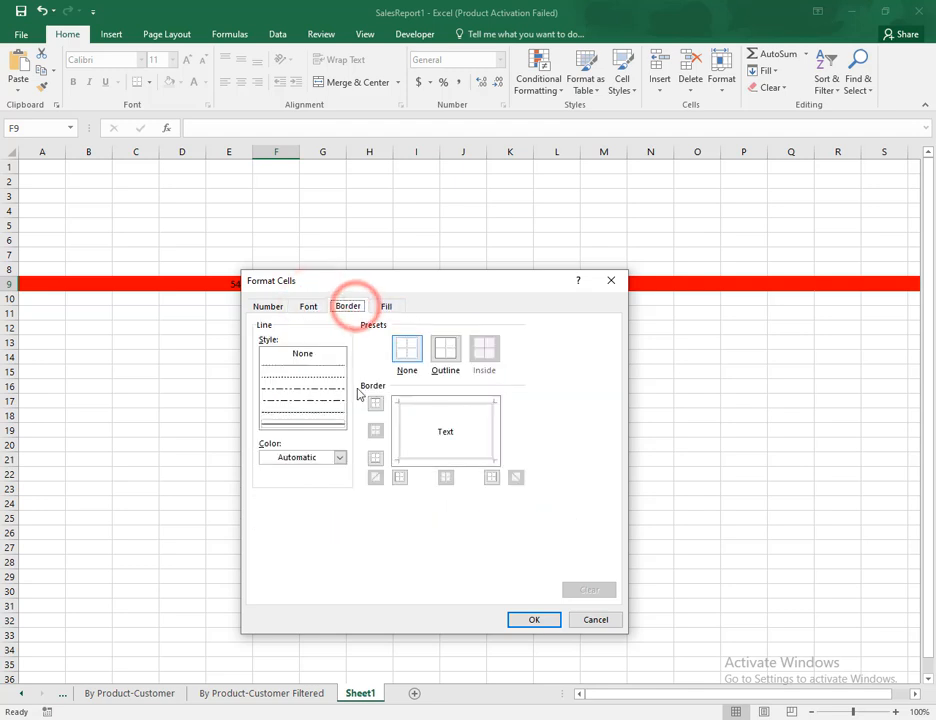
click(449, 363)
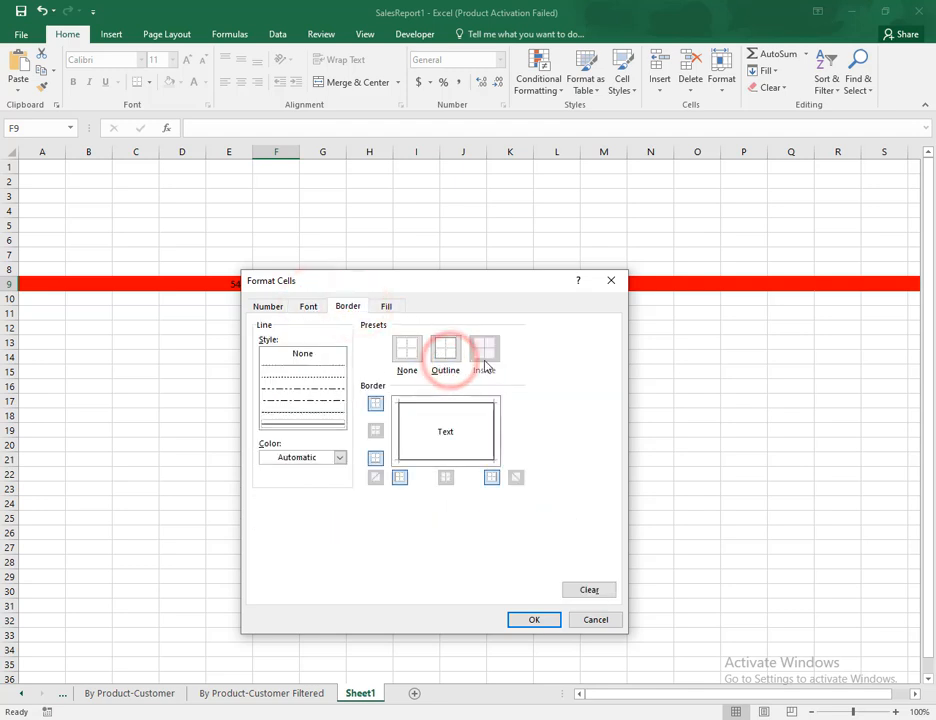
click(386, 306)
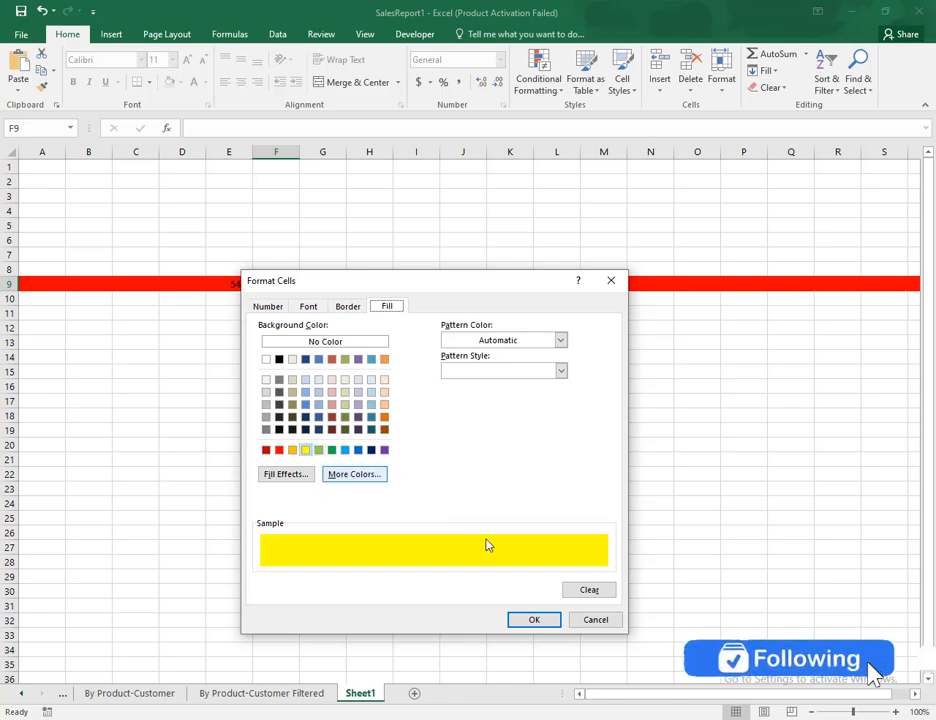
click(536, 620)
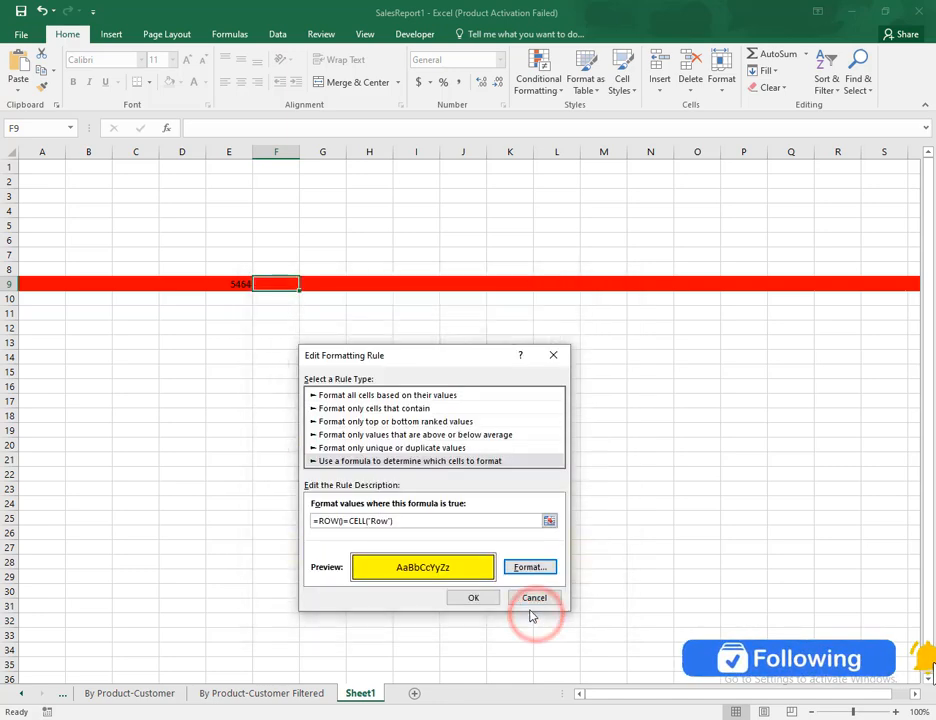
click(480, 597)
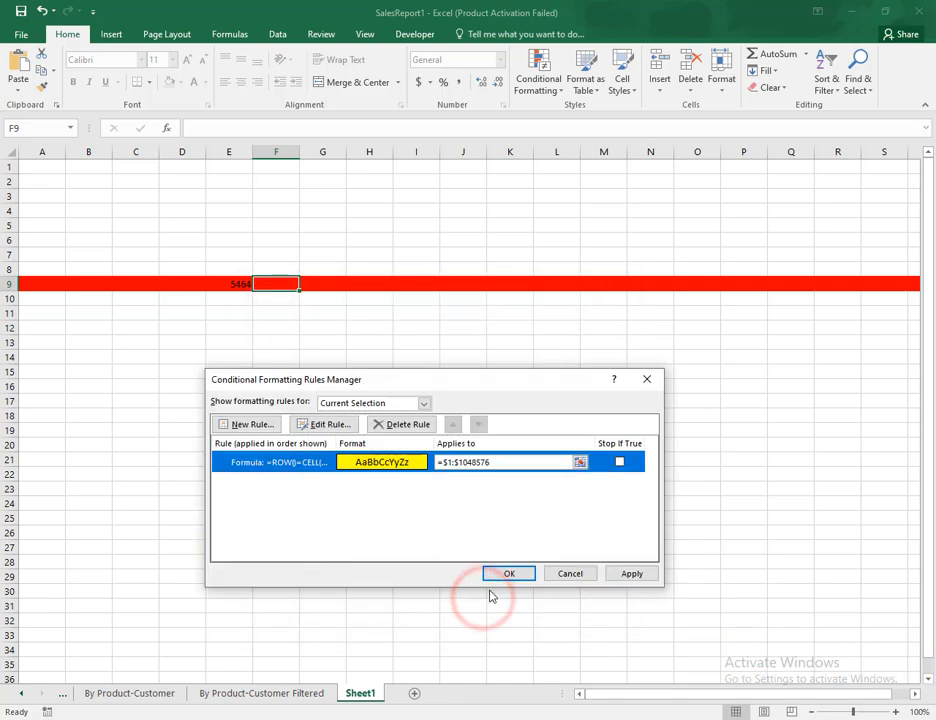
click(627, 575)
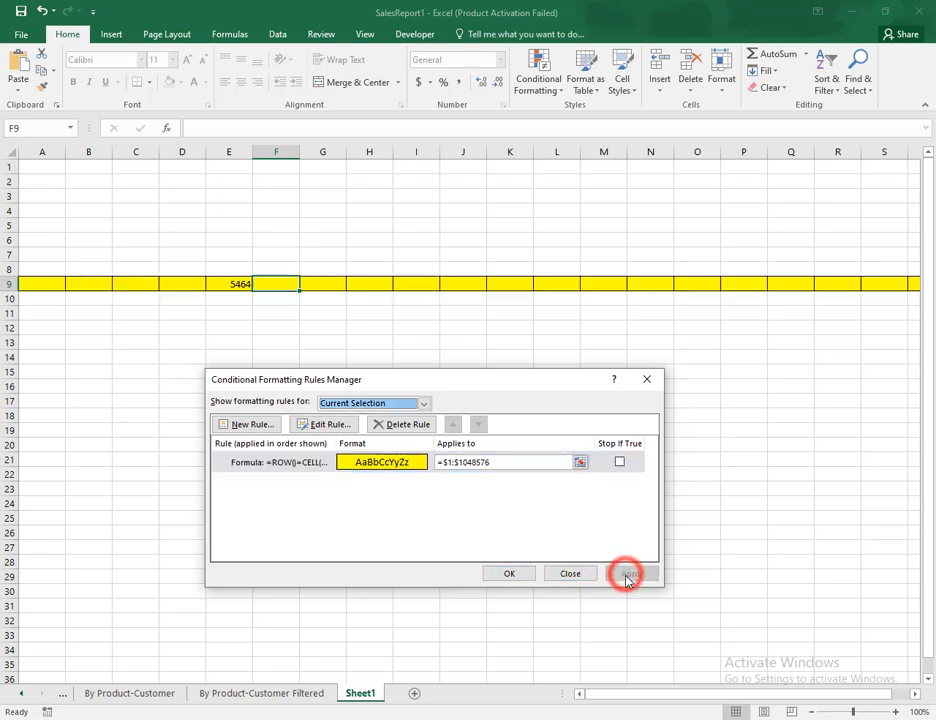
click(509, 574)
Select cells in various rows of Sheet1 to check how the yellow, bordered highlight follows the active cell.
click(238, 384)
click(330, 472)
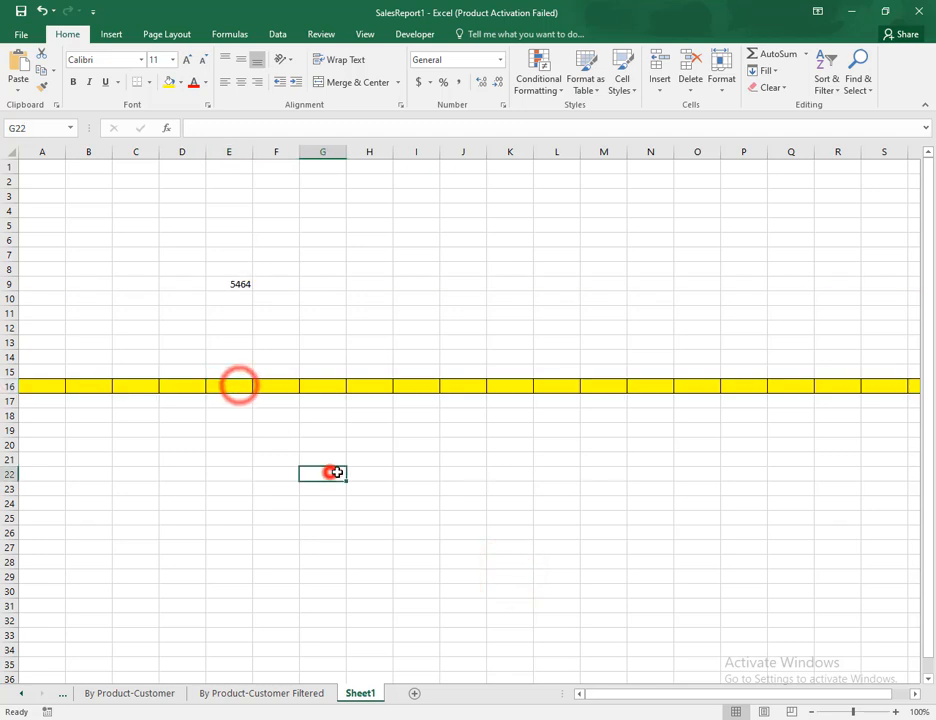
click(340, 302)
click(350, 240)
click(378, 370)
click(386, 418)
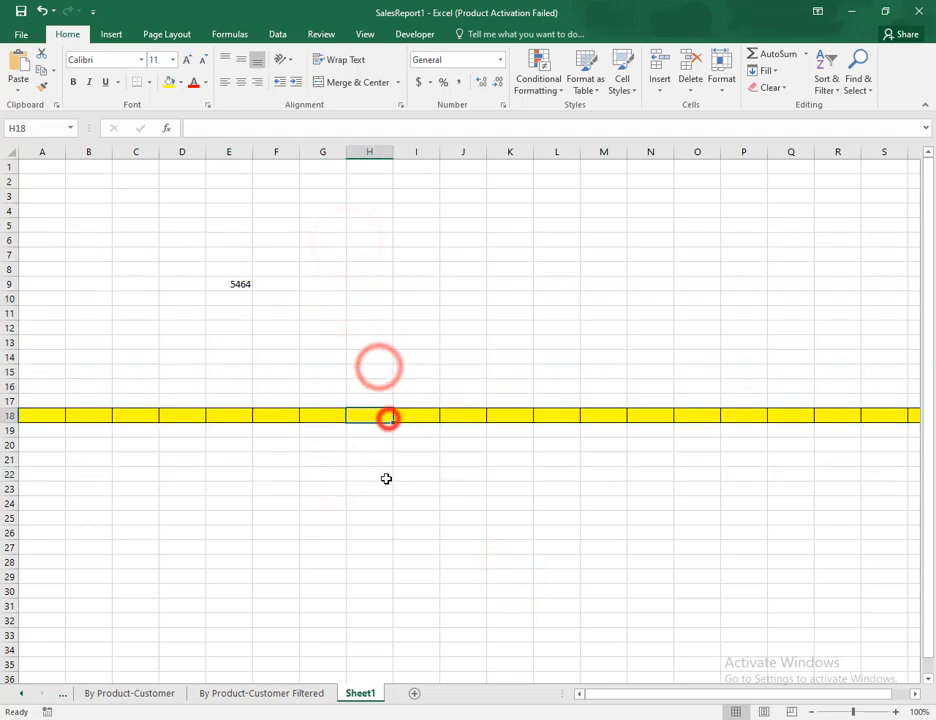
click(386, 483)
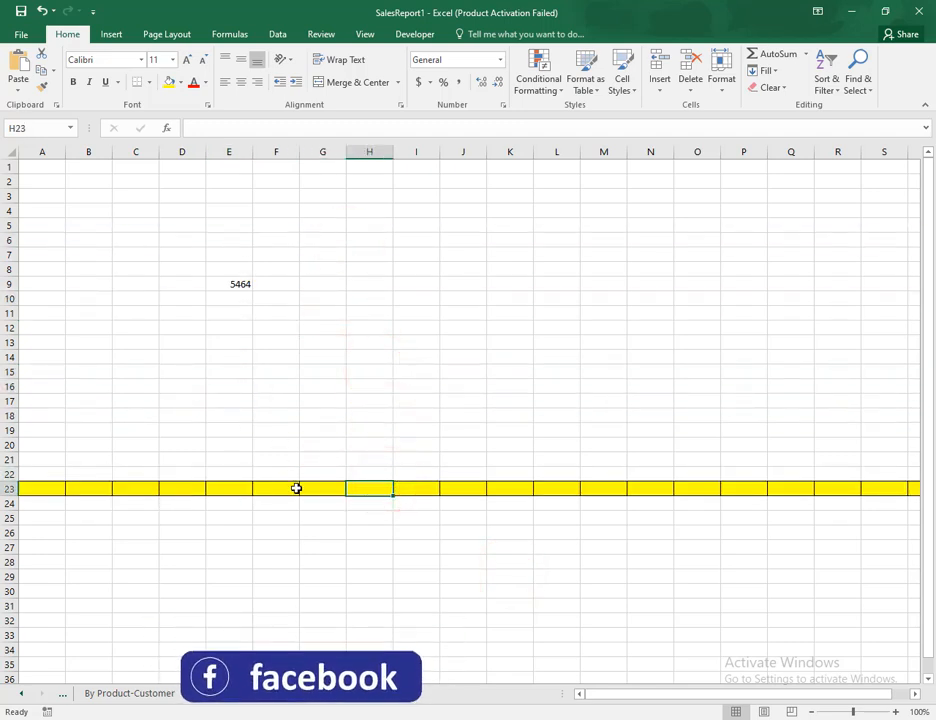
click(493, 491)
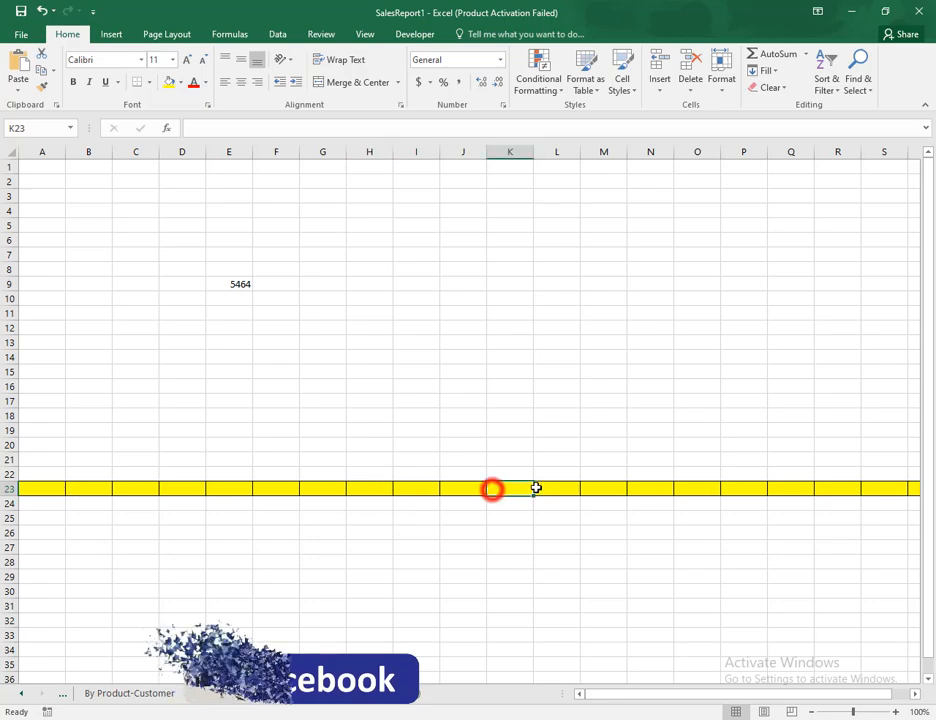
click(318, 351)
click(372, 272)
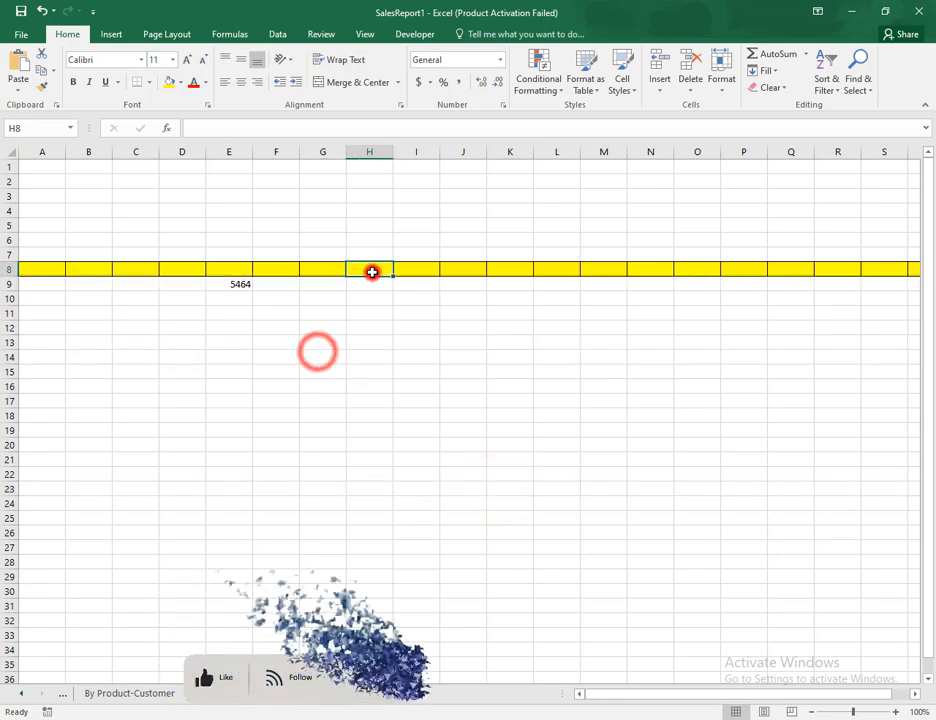
With cell E9 selected, edit the row-highlighting rule to use no border and apply the change to the sheet.
click(222, 284)
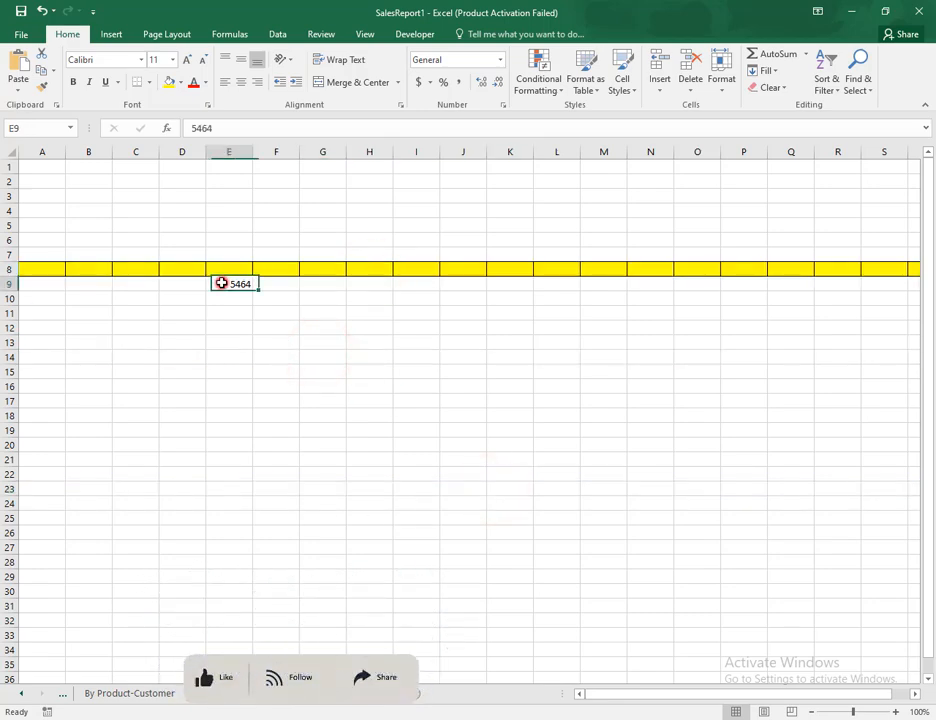
click(534, 86)
click(574, 307)
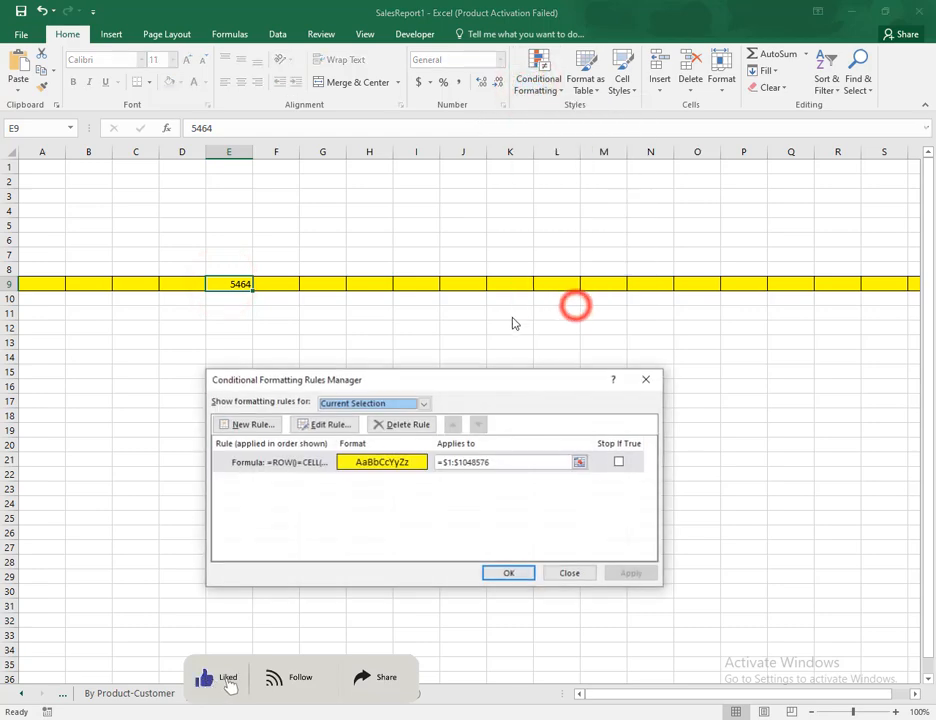
click(330, 425)
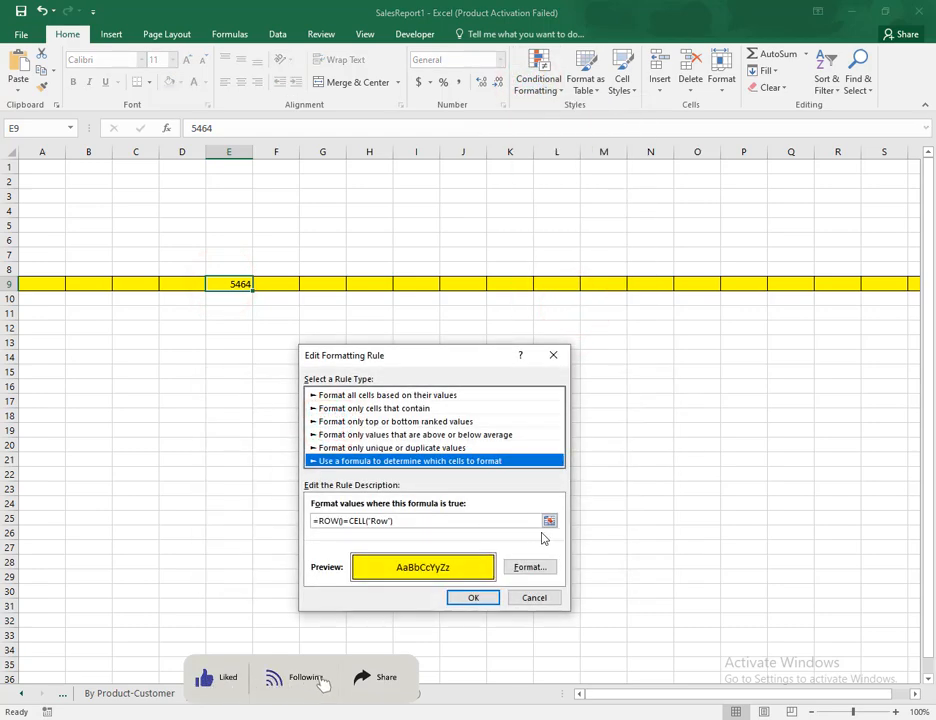
click(530, 567)
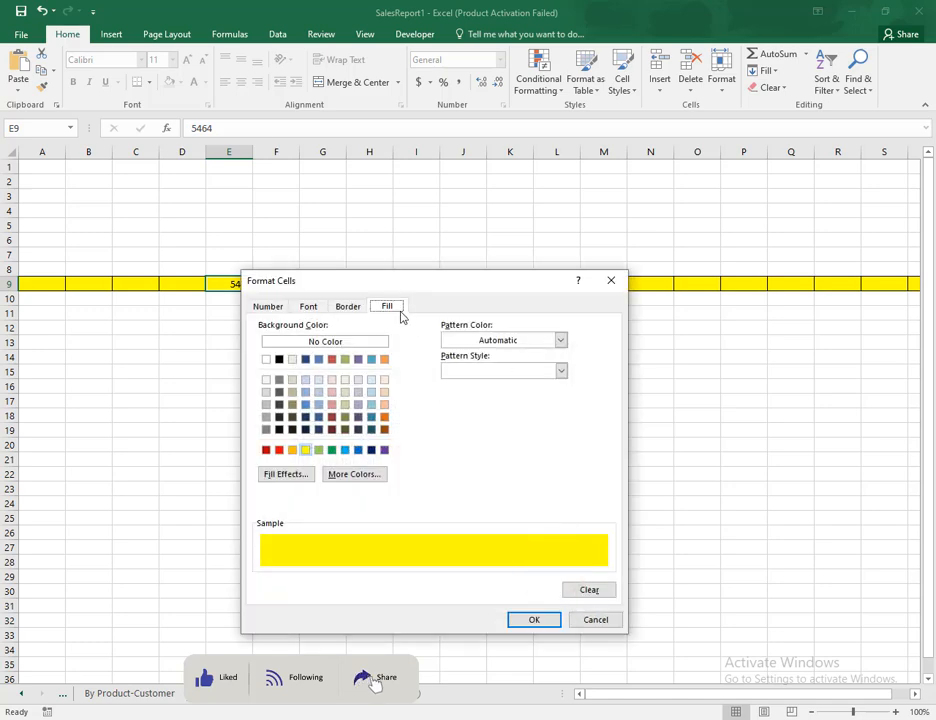
click(345, 308)
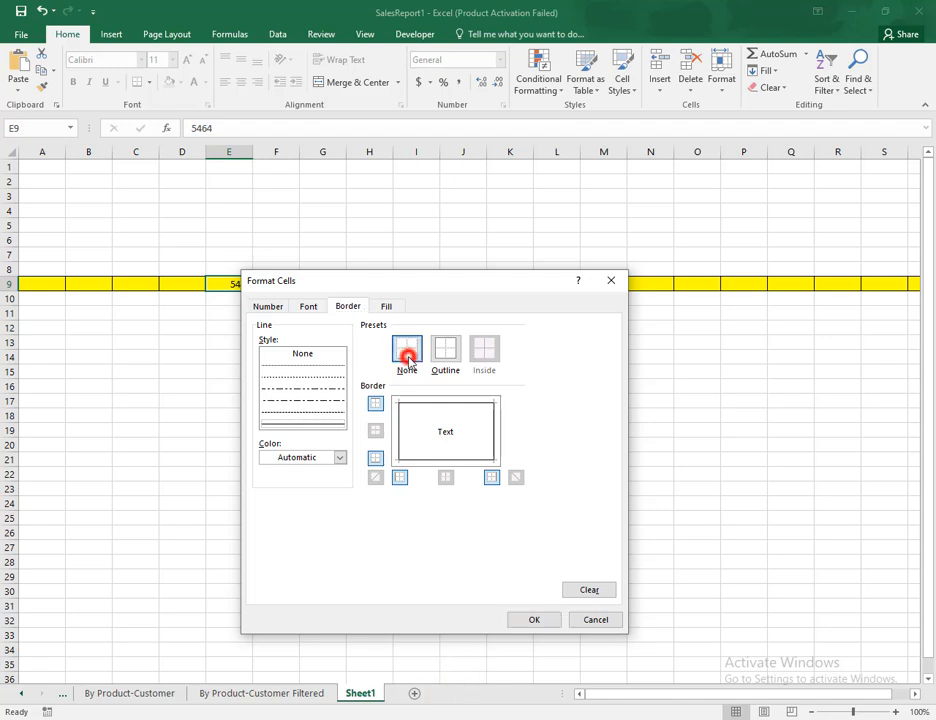
click(408, 358)
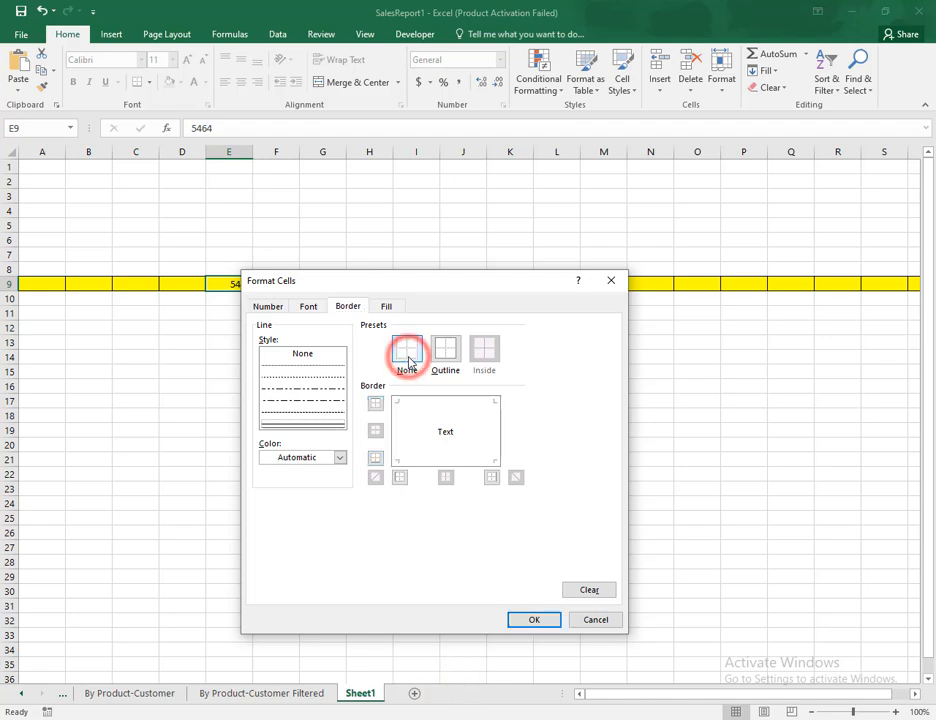
click(546, 621)
click(481, 598)
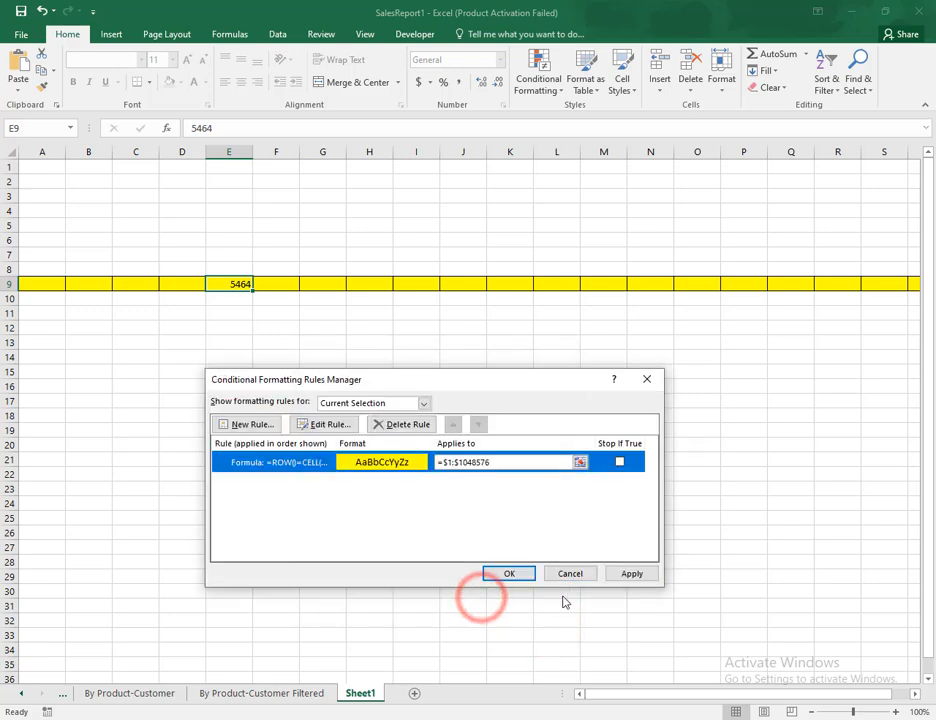
click(632, 573)
click(510, 573)
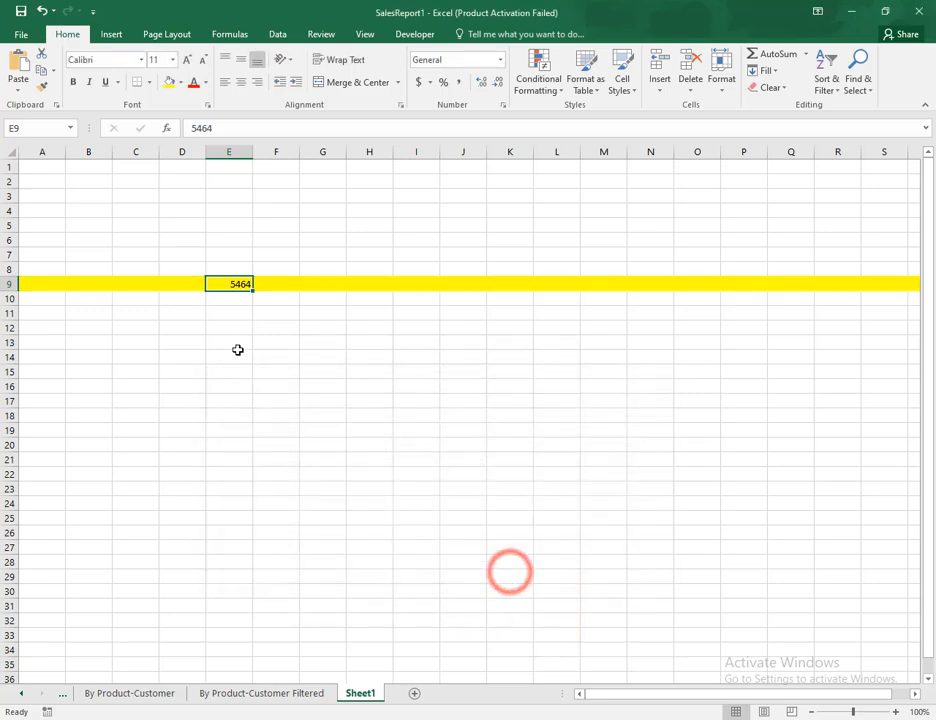
Select cells in several rows above and below row 9 to check the borderless yellow row highlight.
click(234, 342)
click(336, 446)
click(369, 297)
click(262, 235)
click(238, 340)
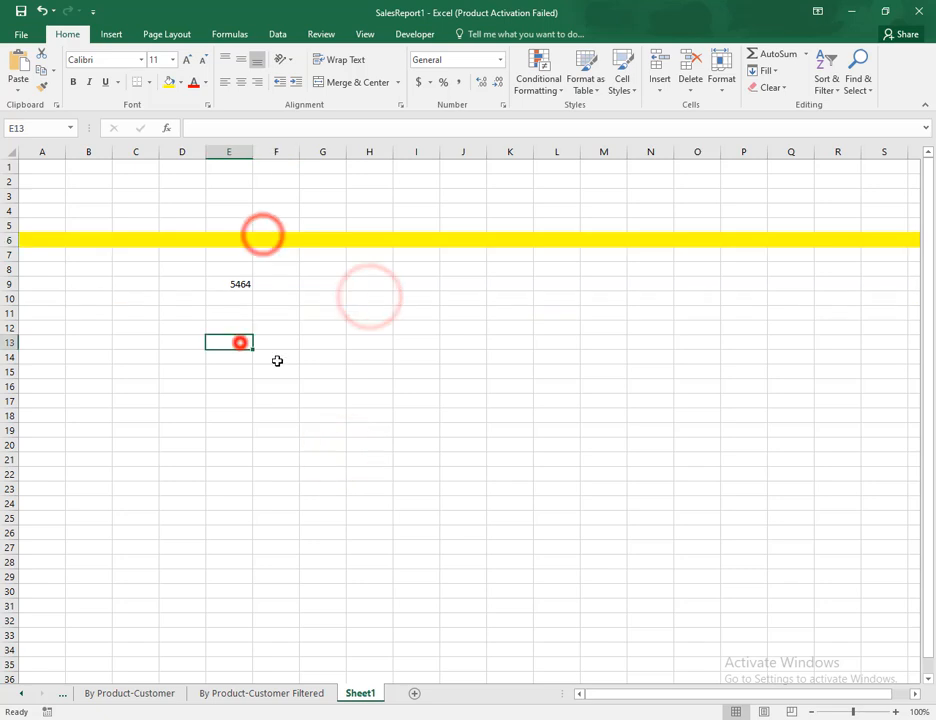
click(432, 404)
click(321, 398)
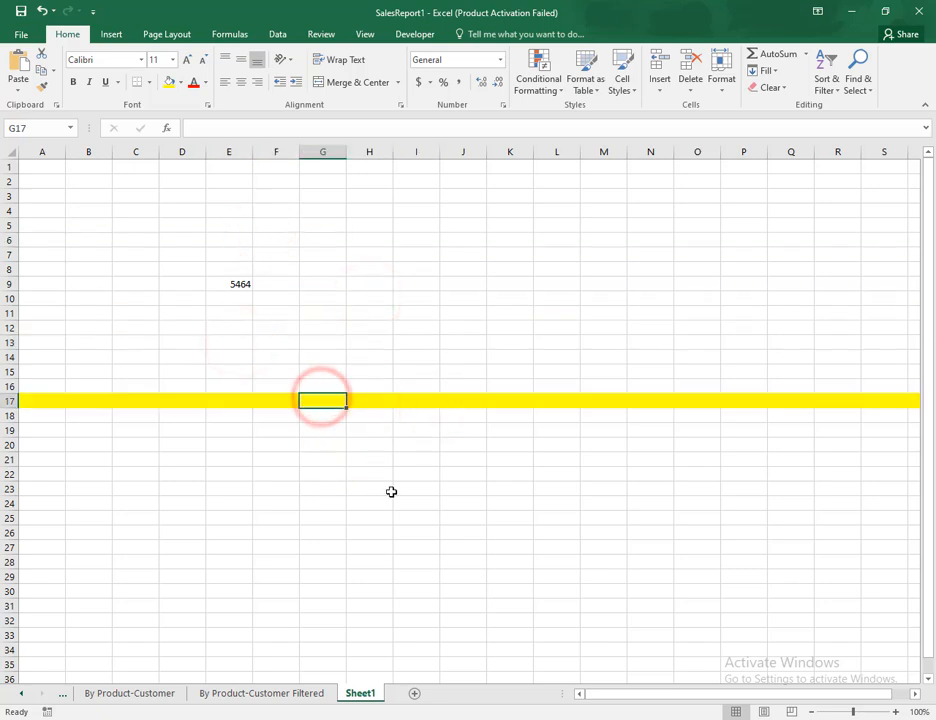